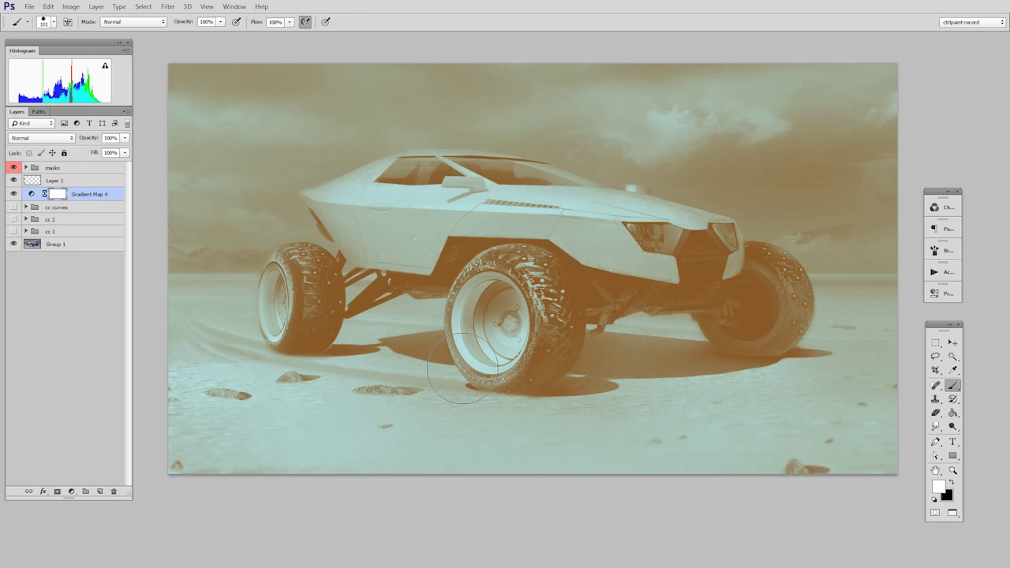
- Toggle Gradient Map 4 off and back on to compare the car's original colours, keeping the tint
scroll(466, 367, "down", 2)
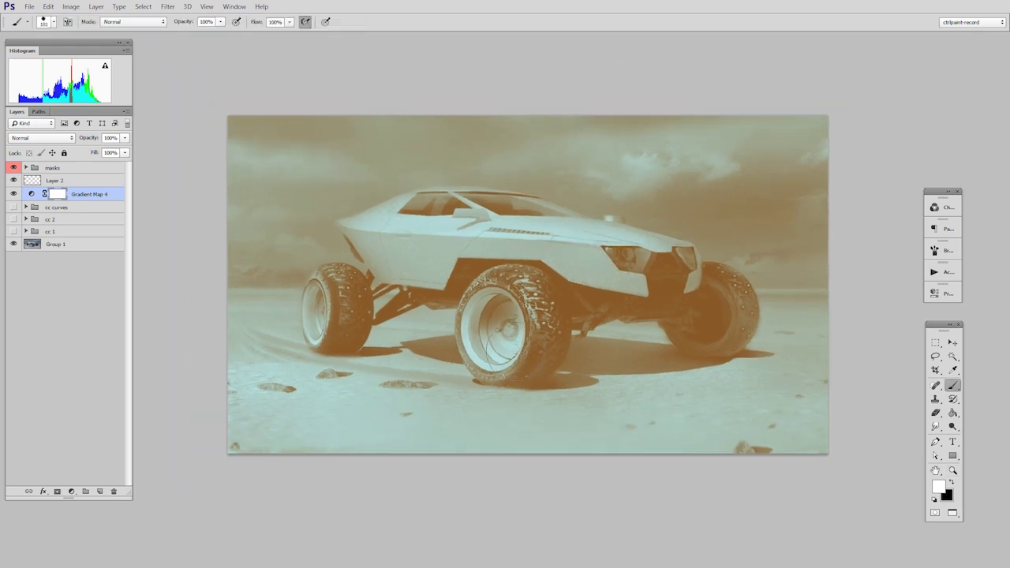
left_click(15, 194)
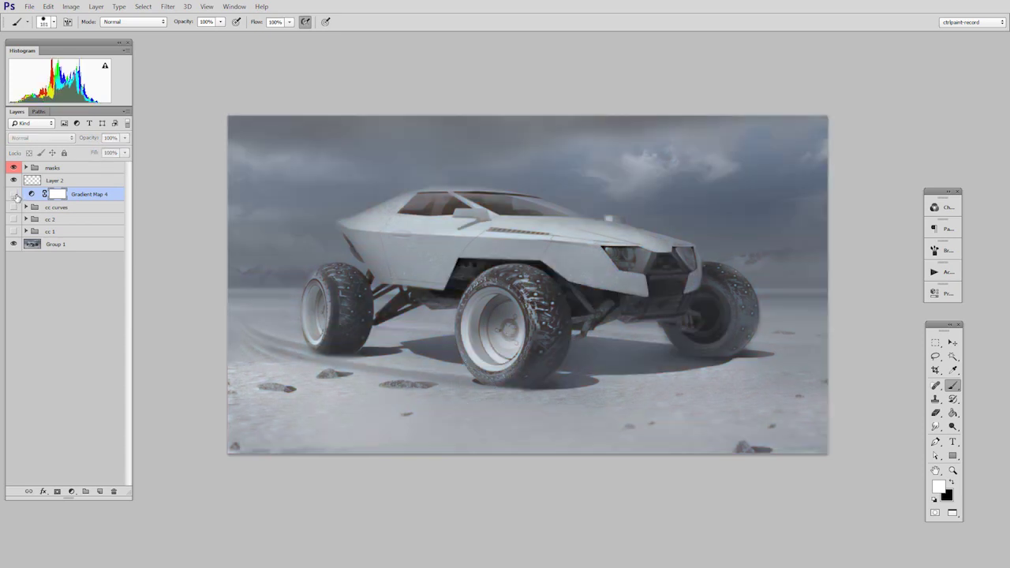
left_click(14, 194)
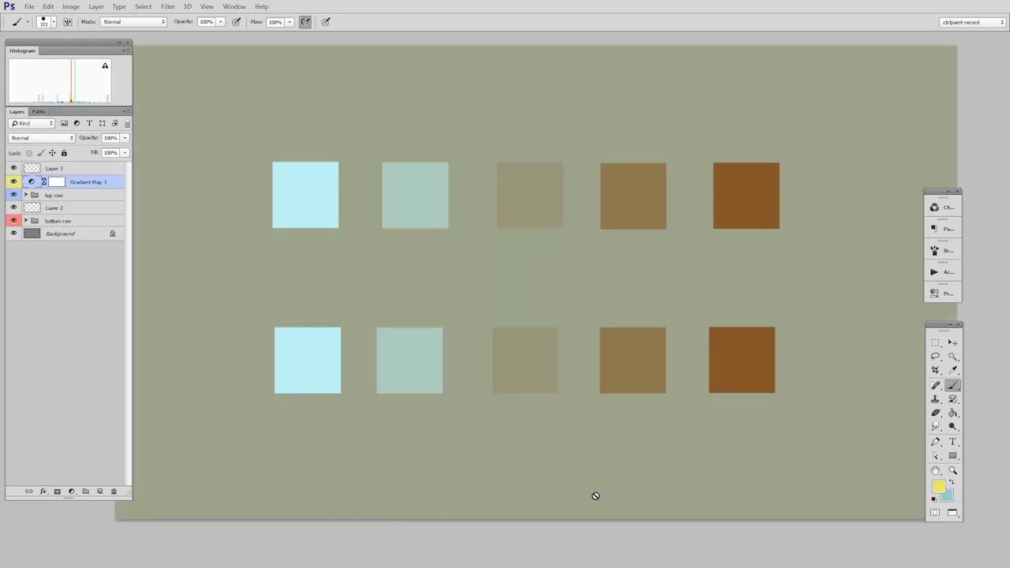
- Compare Gradient Map 3 on and off, lock it, then test-move three squares and undo
left_click(14, 181)
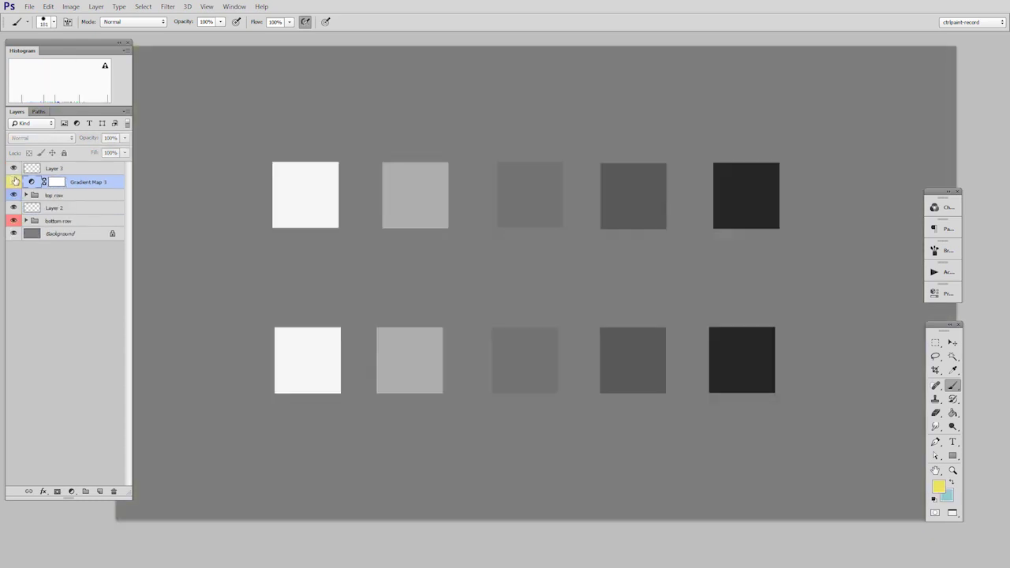
left_click(13, 183)
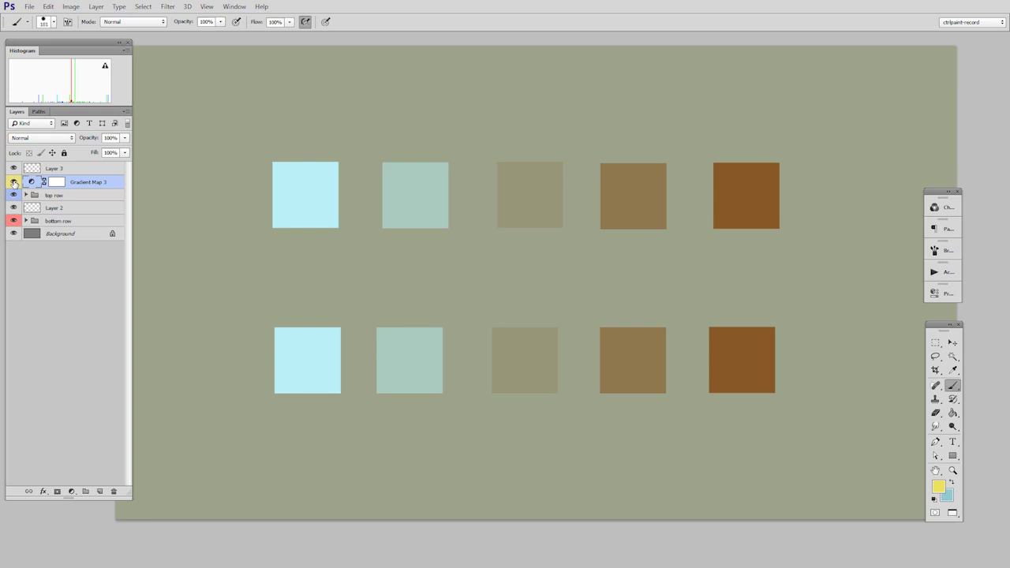
left_click(952, 342)
key("ctrl+slash")
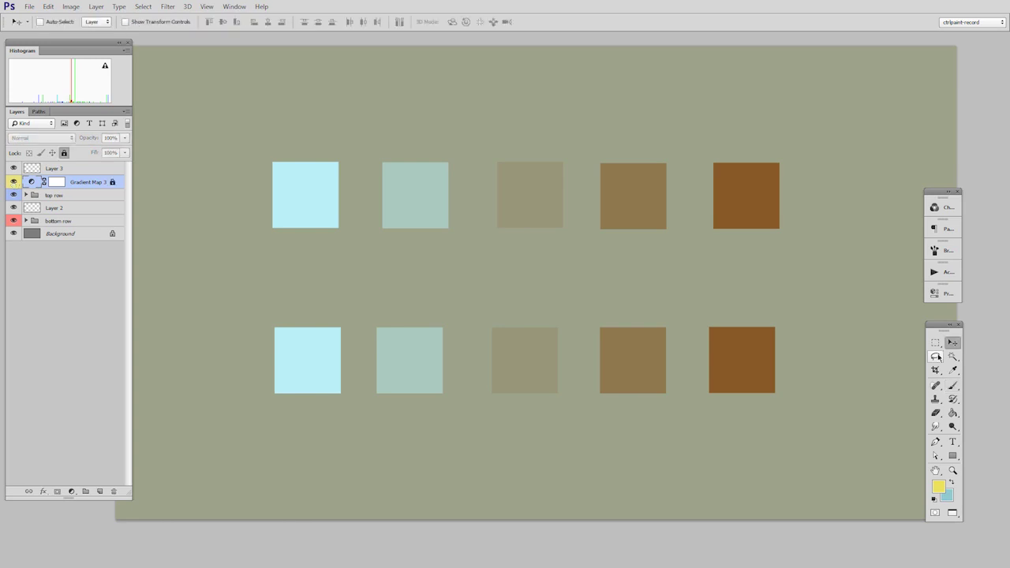
left_click_drag(422, 212, 450, 123)
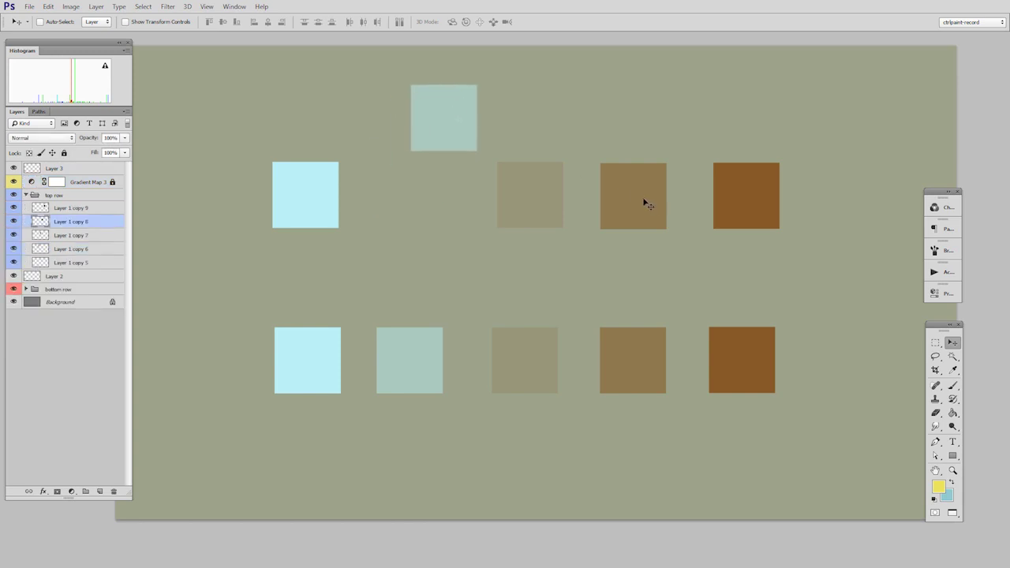
left_click_drag(645, 203, 631, 272)
left_click_drag(754, 360, 833, 406)
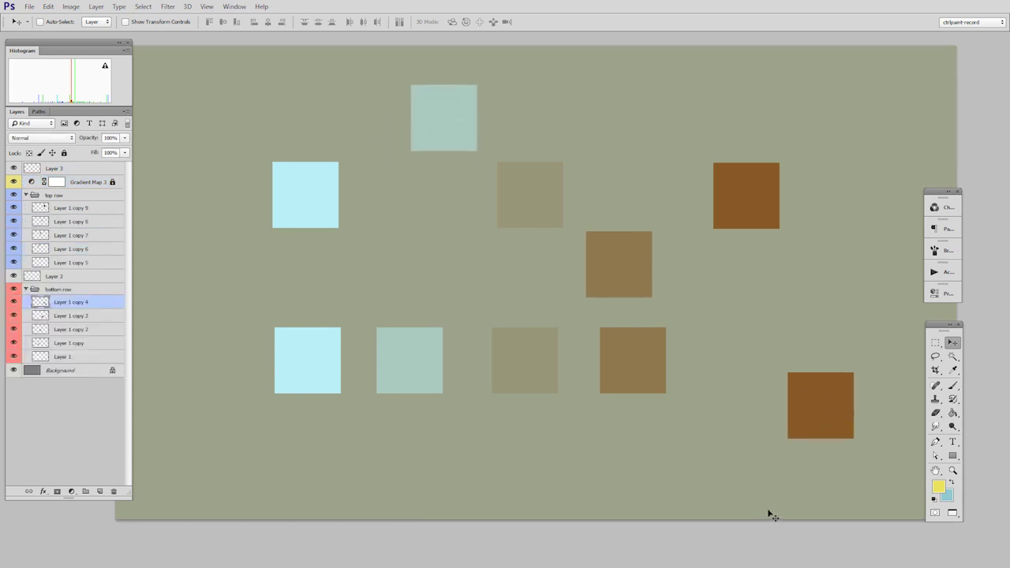
key("ctrl+alt+z")
key("ctrl+alt+z")
key("ctrl+alt+z")
- Shift the top-row and bottom-row groups slightly up and left
left_click(25, 289)
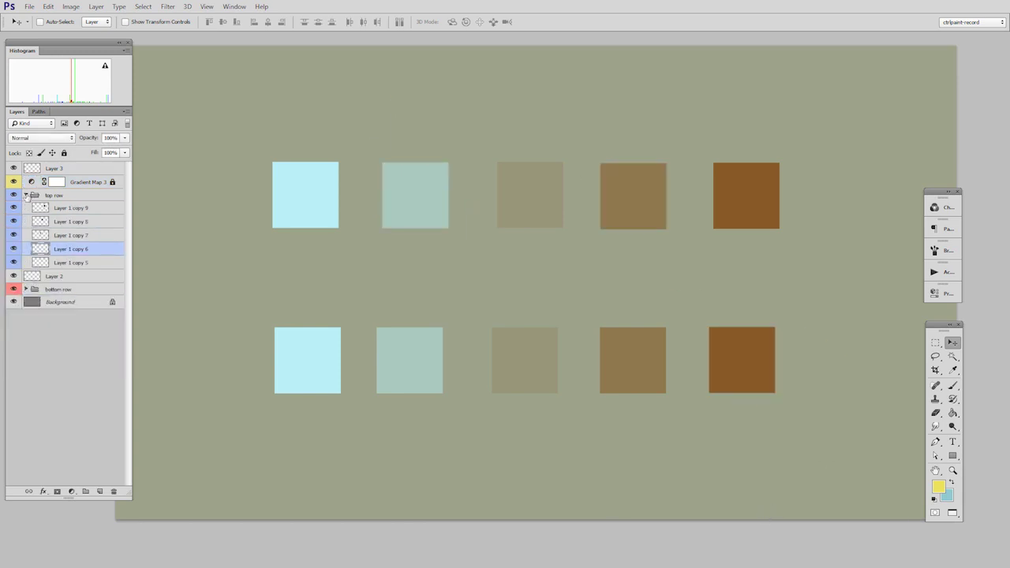
left_click(25, 195)
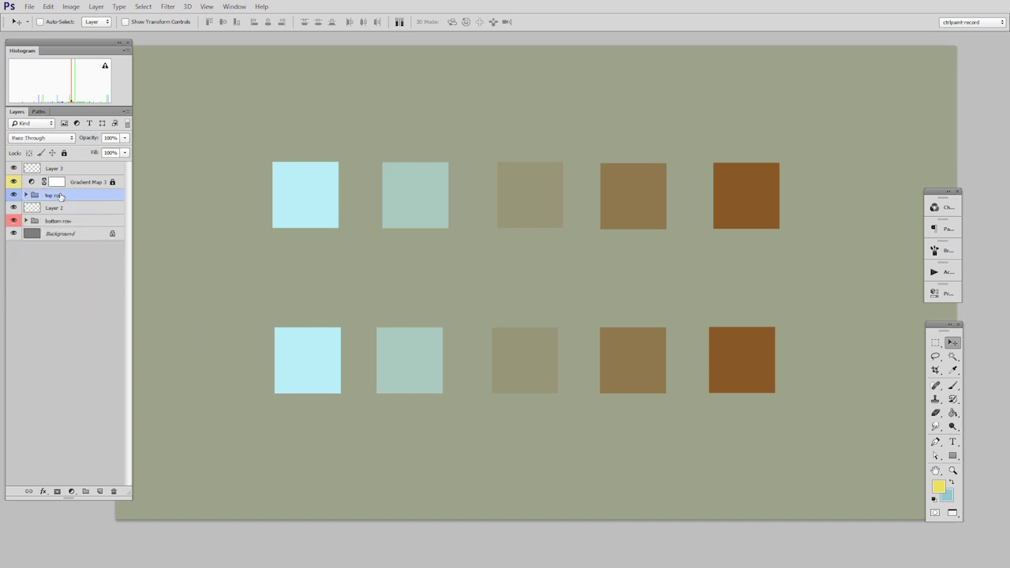
mouse_move(455, 364)
left_mouse_down()
mouse_move(442, 335)
mouse_move(444, 356)
left_mouse_up()
left_click(78, 223)
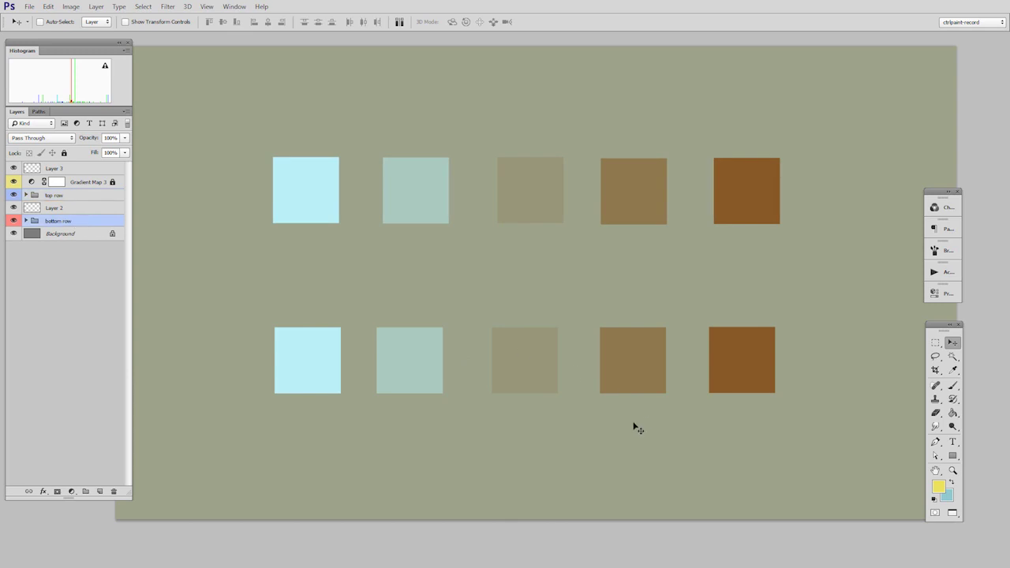
mouse_move(634, 424)
left_mouse_down()
mouse_move(629, 408)
mouse_move(624, 419)
left_mouse_up()
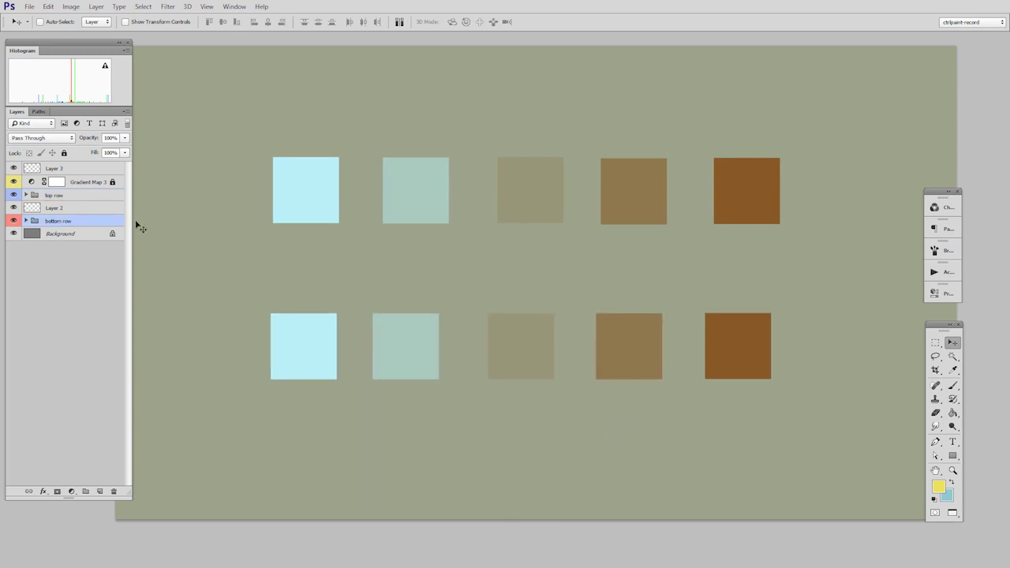
left_click(92, 183)
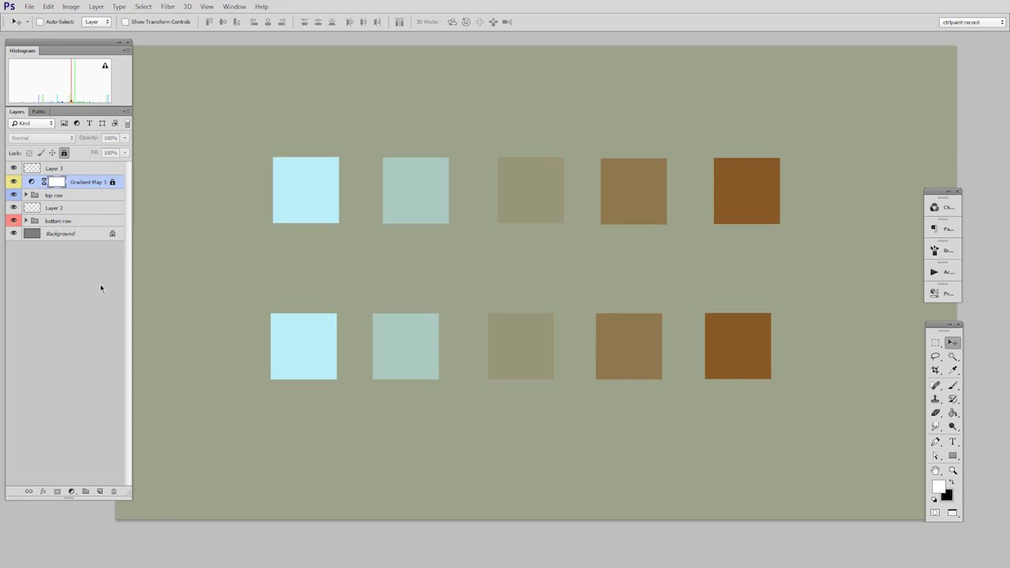
- Restack Gradient Map 3 below the top row group and nudge the grey top-row square up
left_click_drag(96, 183, 88, 214)
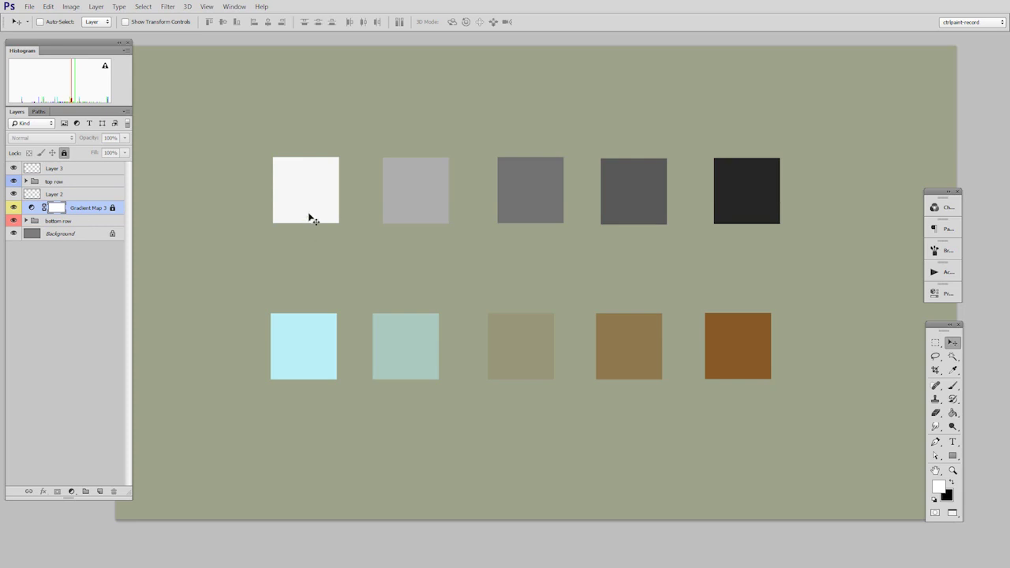
left_click(430, 214, "ctrl")
mouse_move(433, 219)
left_mouse_down()
mouse_move(429, 210)
mouse_move(432, 217)
left_mouse_up()
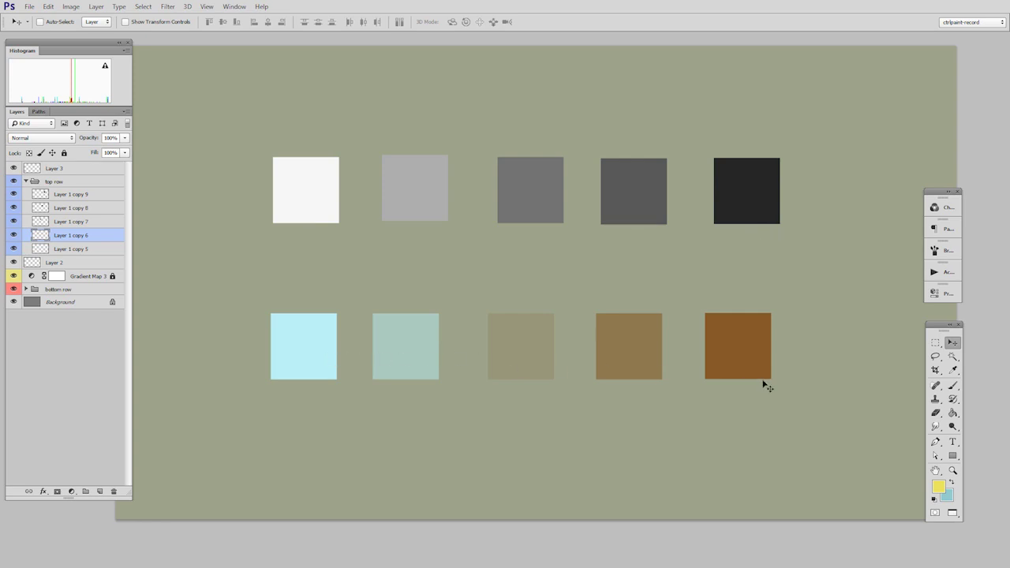
- Move the bottom row group back up the layer stack so the tint covers both rows
left_click(26, 182)
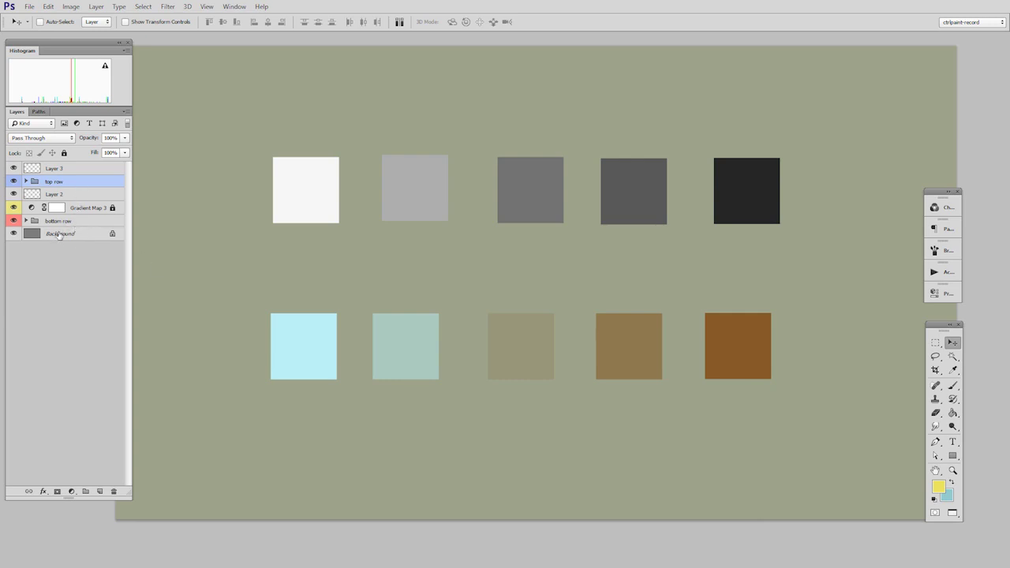
left_click(60, 234)
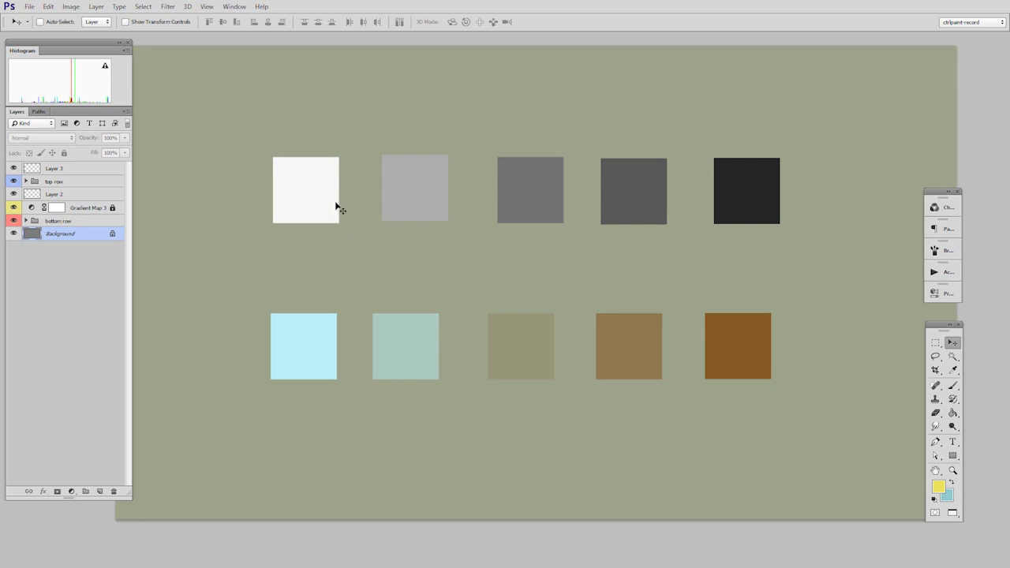
left_click_drag(79, 213, 79, 175)
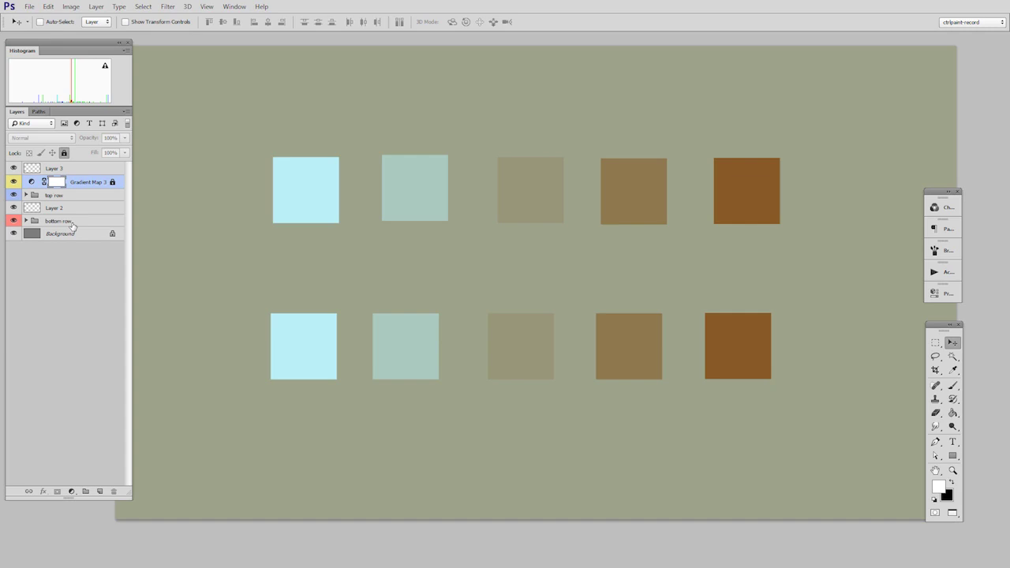
- Unlock Gradient Map 3, clip it to the top row group, then lock it again
left_click(64, 152)
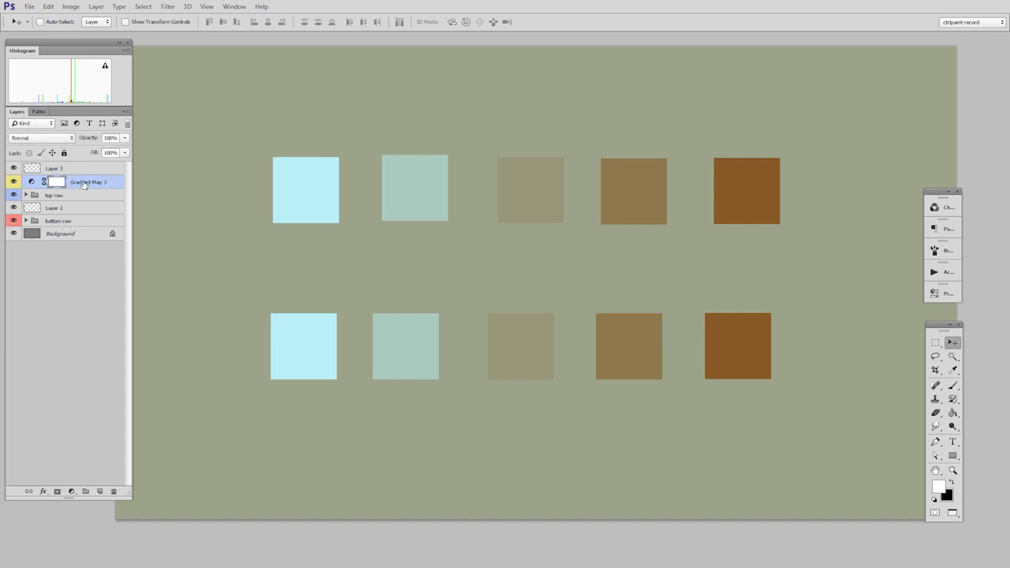
key("ctrl+alt+g")
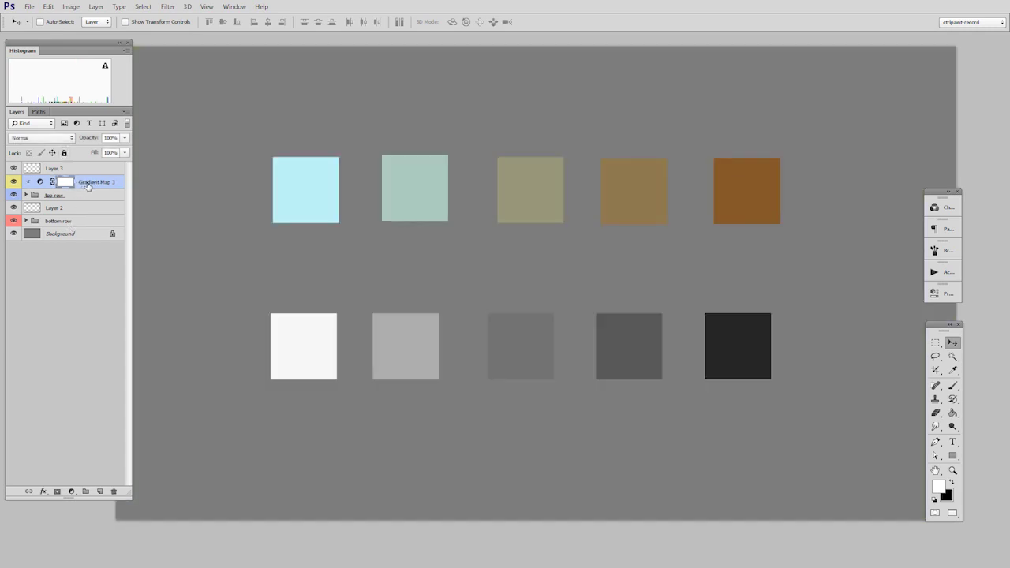
left_click(71, 201)
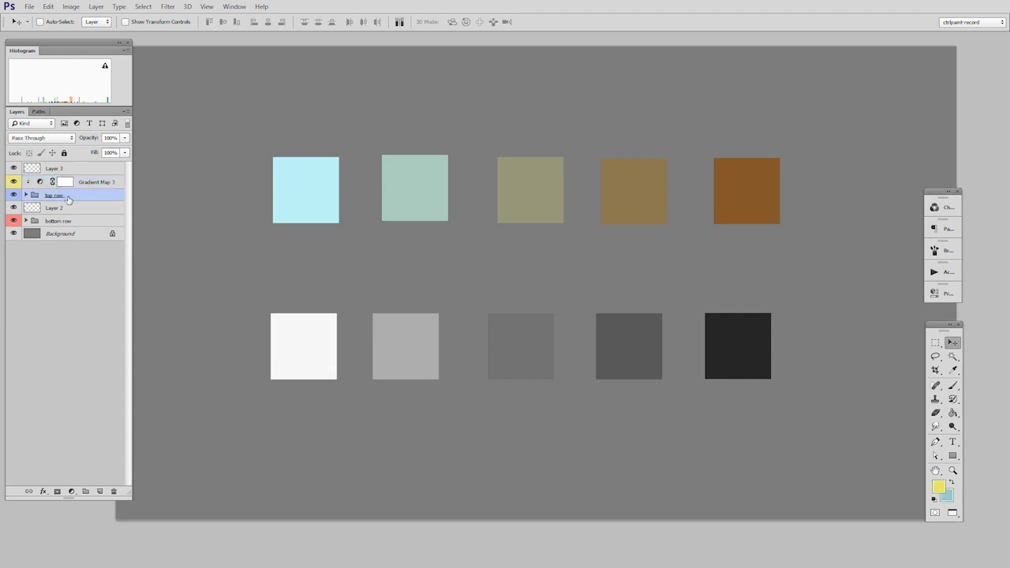
left_click(26, 195)
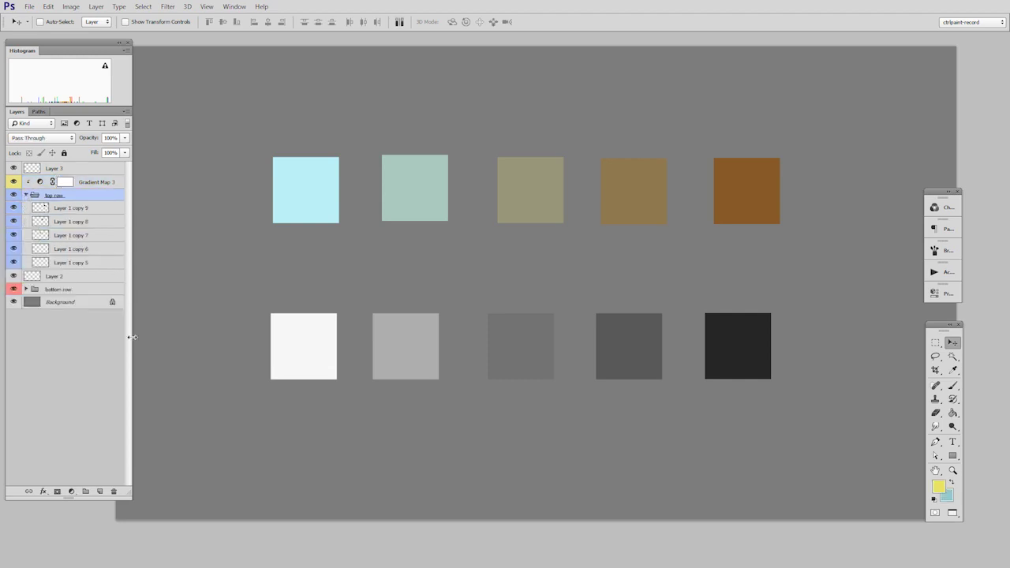
left_click(41, 183)
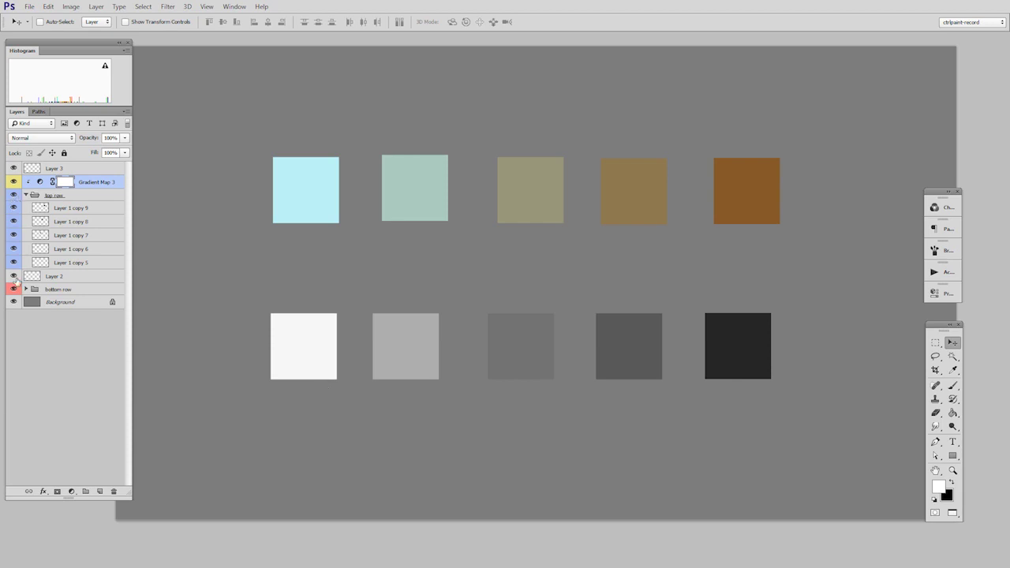
left_click(25, 194)
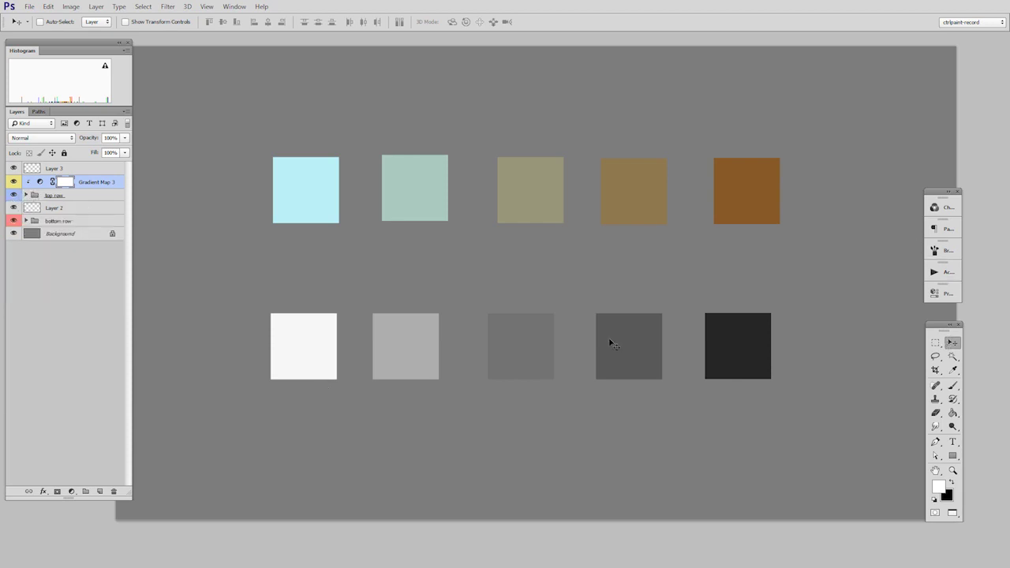
left_click(64, 152)
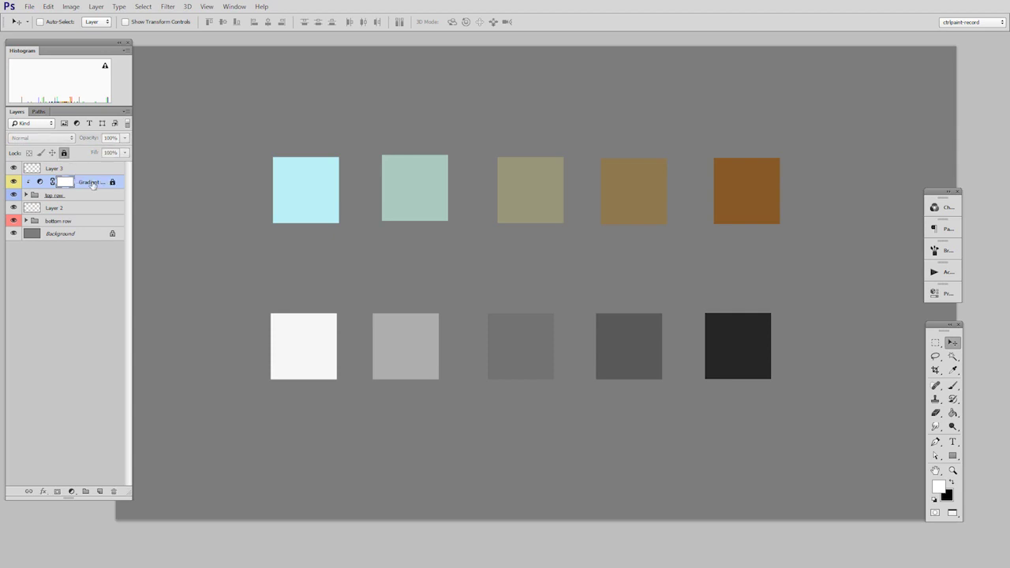
- Stagger the top-row squares: teal up, khaki down, brown left, then shift the row left
left_click(430, 203, "ctrl")
left_click_drag(444, 237, 450, 156)
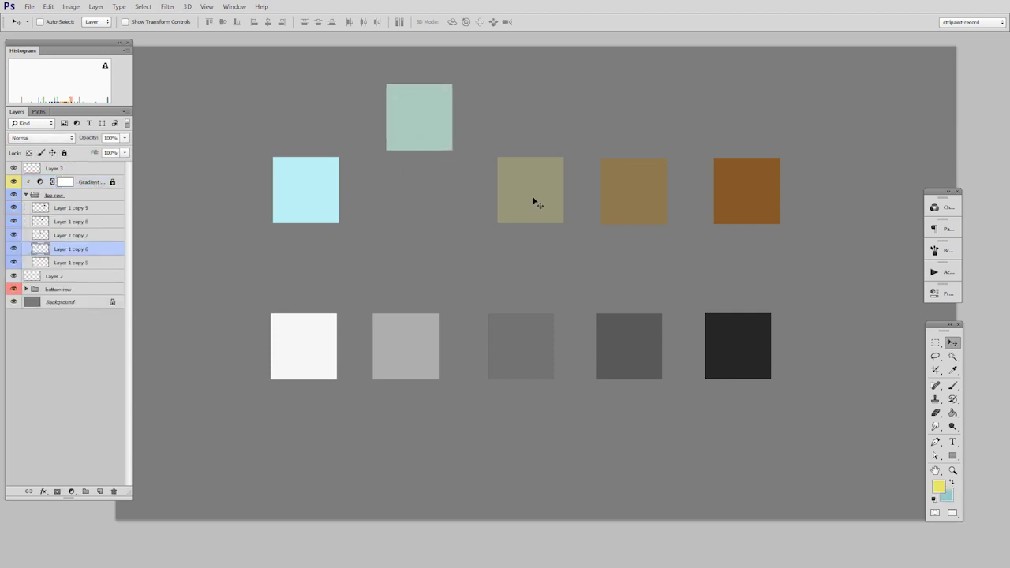
left_click_drag(533, 202, 527, 234)
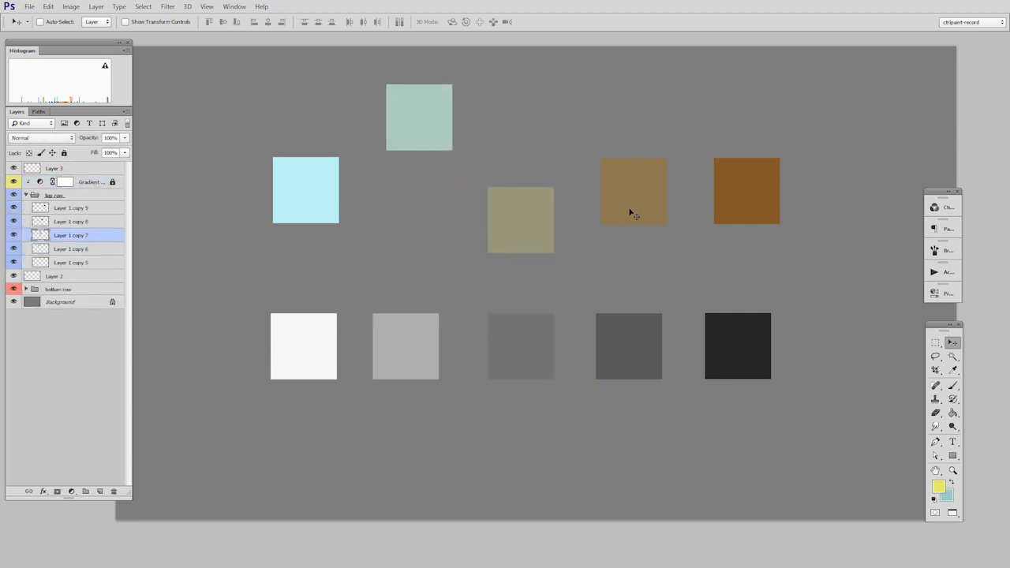
left_click_drag(631, 213, 415, 252)
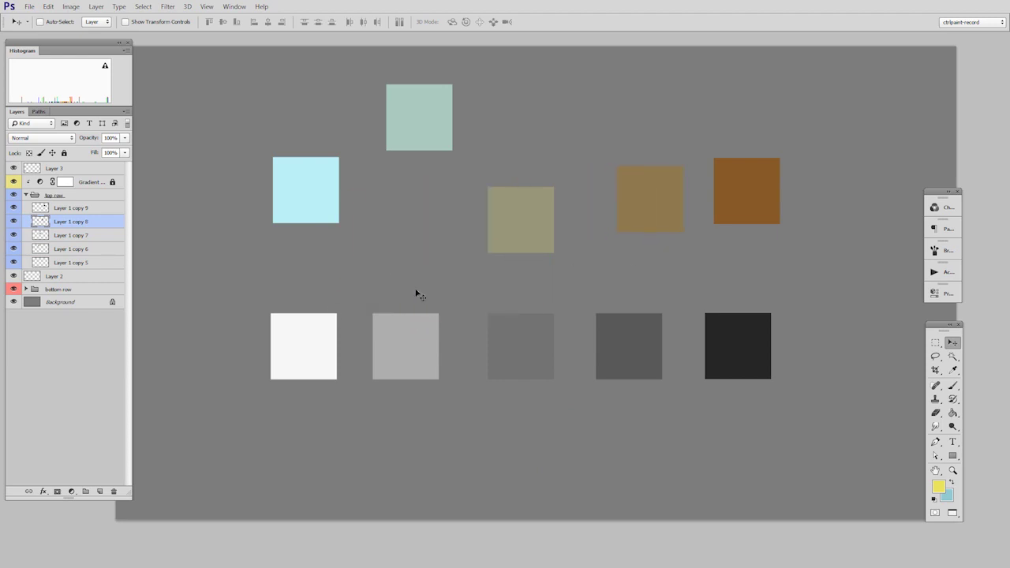
left_click(73, 197)
mouse_move(734, 379)
left_mouse_down()
mouse_move(717, 379)
mouse_move(744, 392)
mouse_move(726, 397)
left_mouse_up()
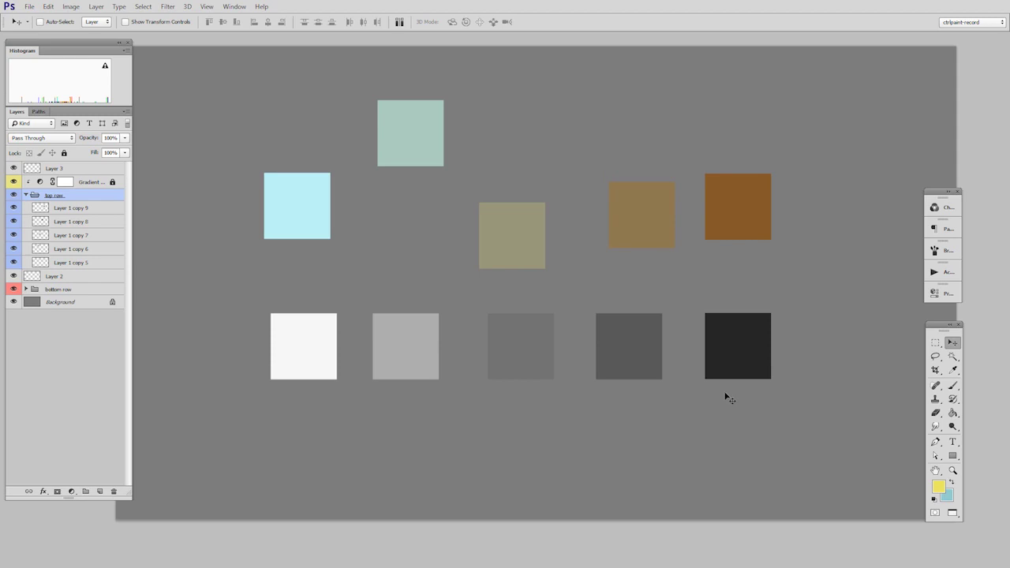
left_click(102, 185)
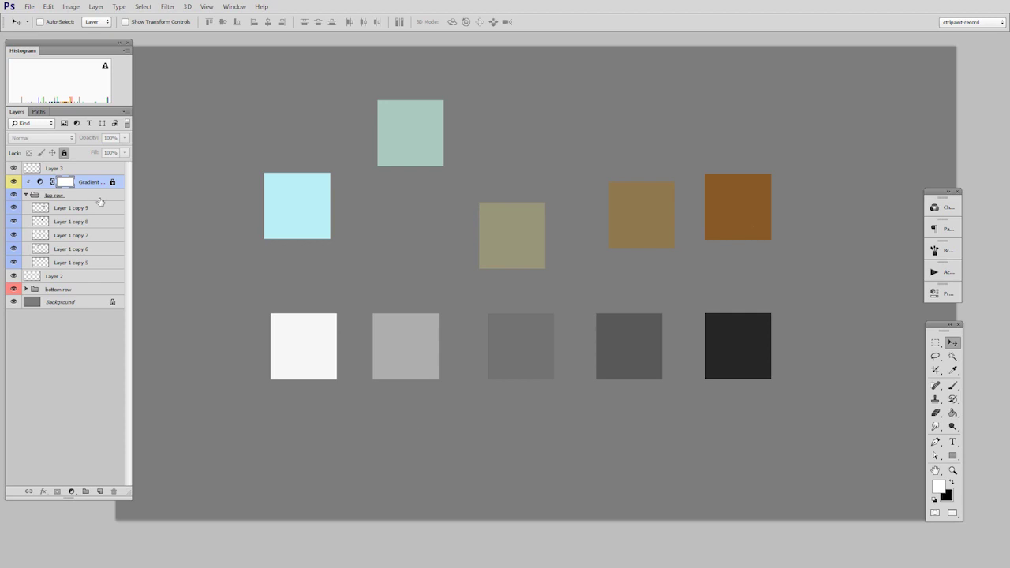
- Release Gradient Map 3 from the top row and clip it to the bottom row group instead
left_click(27, 194)
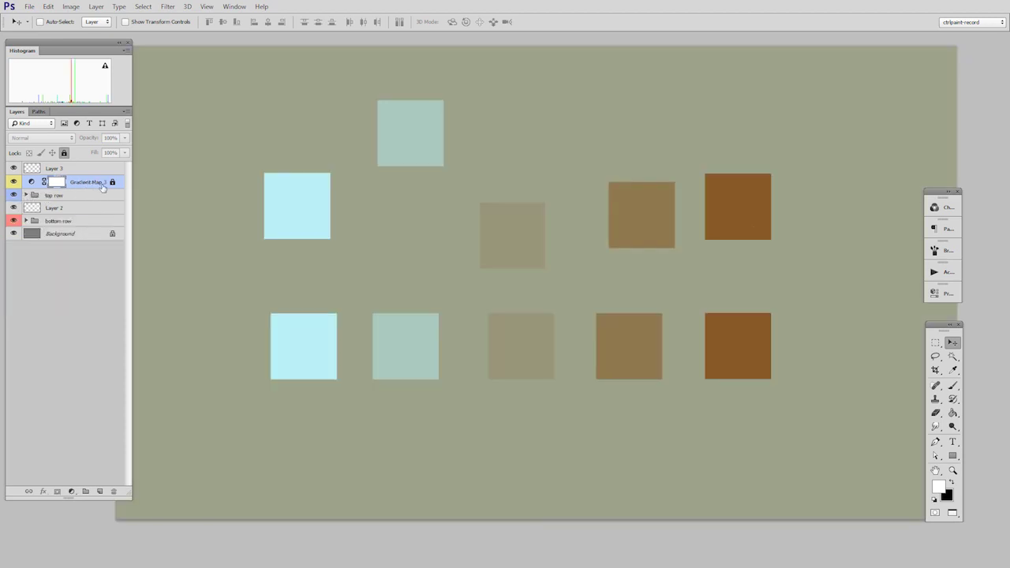
left_click(87, 188, "alt")
left_click_drag(88, 187, 82, 215)
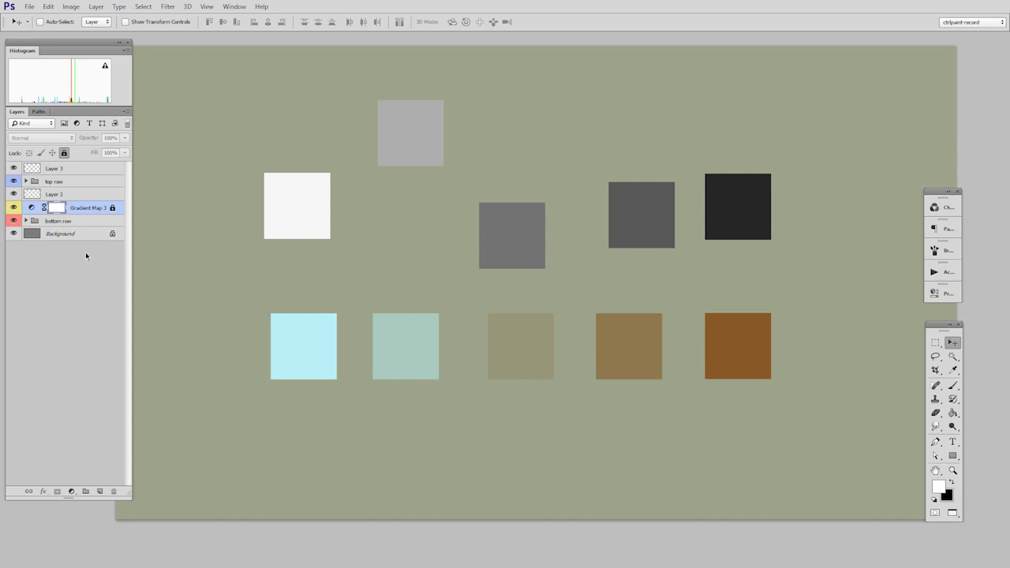
left_click(88, 213, "alt")
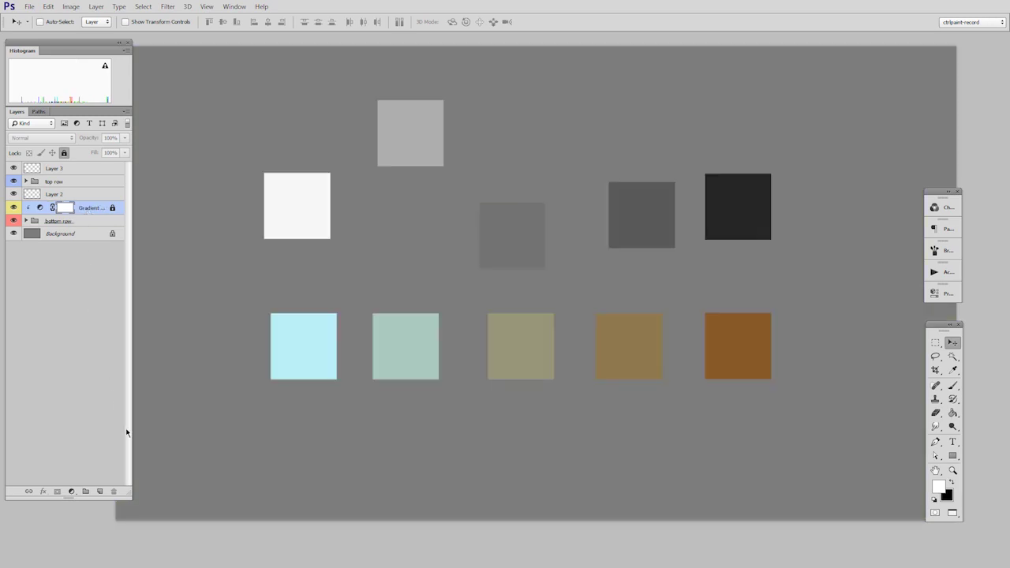
- Nudge the teal and olive bottom-row squares slightly up and right
left_click_drag(429, 355, 436, 356)
left_click_drag(532, 366, 540, 356)
left_click(632, 360, "ctrl")
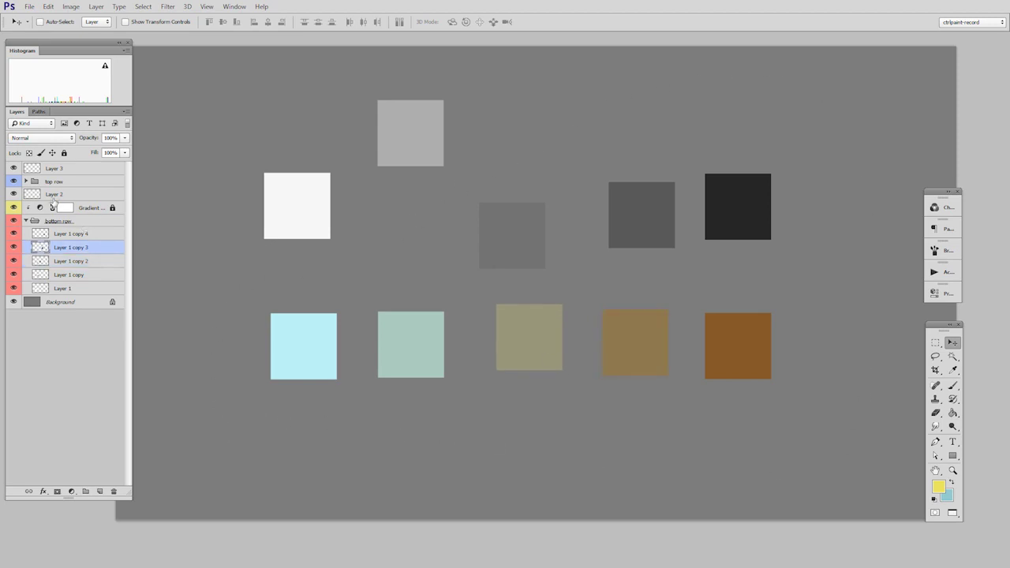
- Compare the gradient map on and off, then unclip and reclip it to the bottom row
left_click(15, 209)
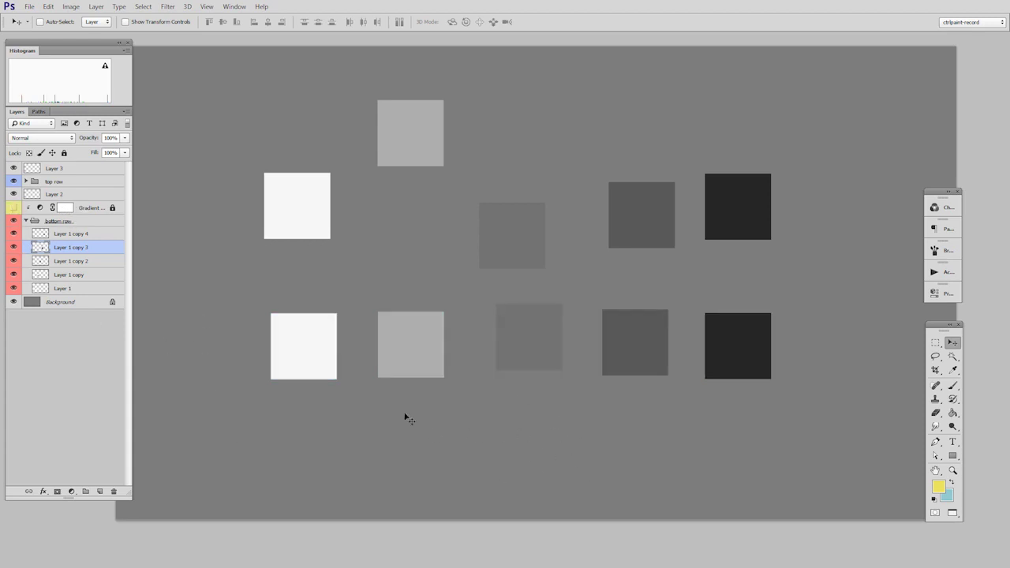
left_click(13, 208)
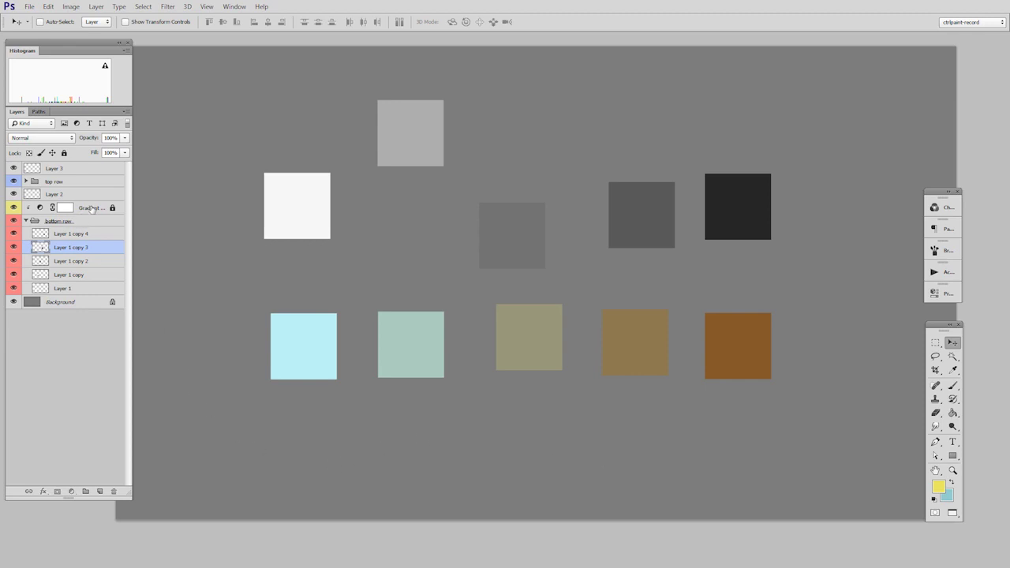
left_click(93, 209)
key("ctrl+alt+g")
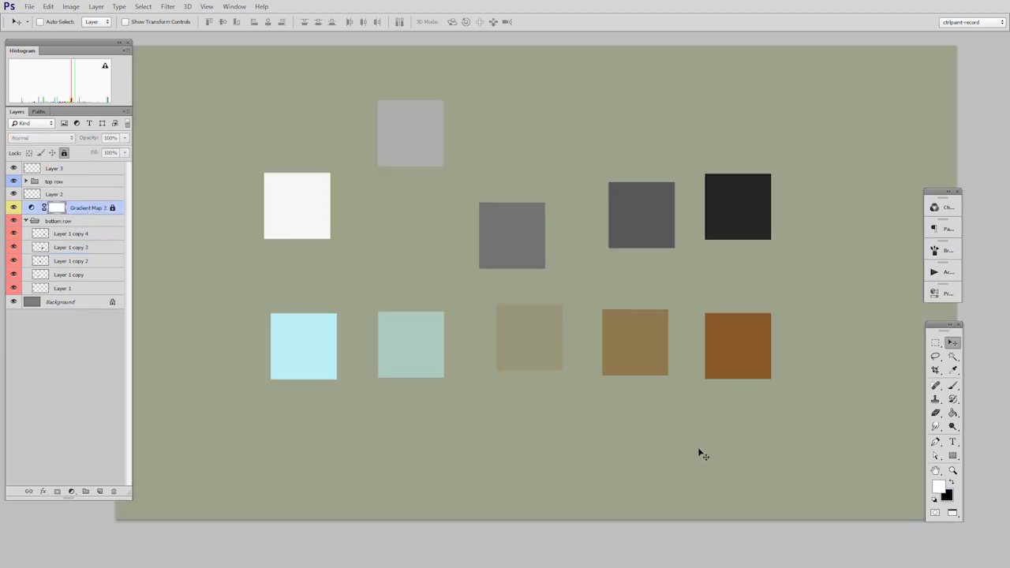
left_click(80, 213)
left_click(25, 221)
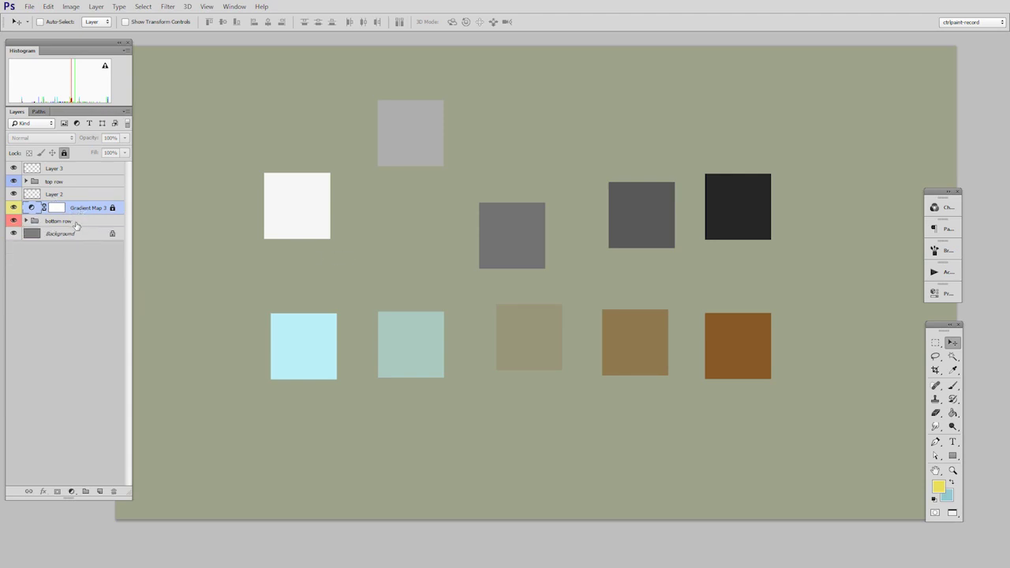
left_click(78, 213, "alt")
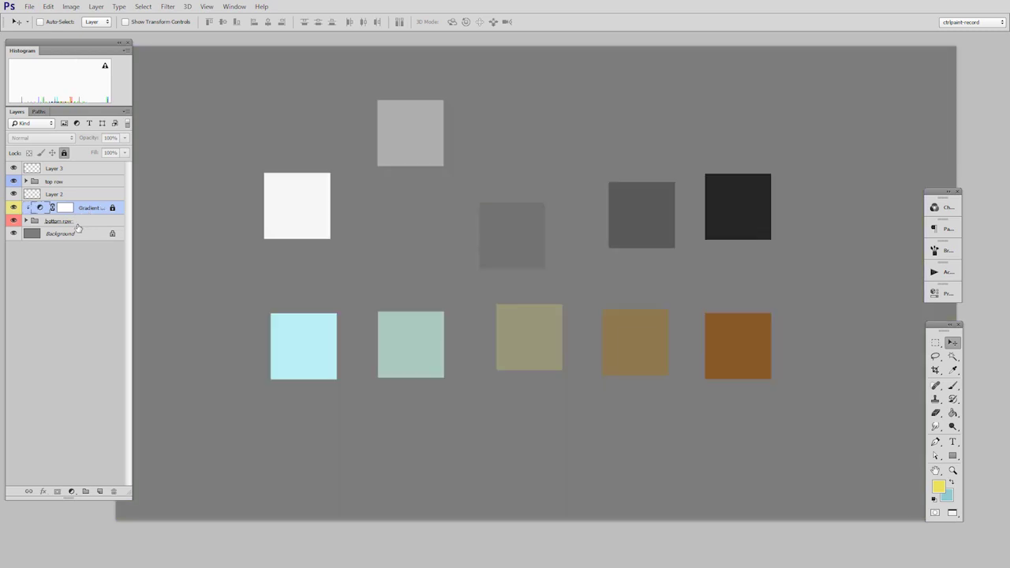
- Move the pale teal square right and stretch the olive square into a tall rectangle
left_click(428, 365, "ctrl")
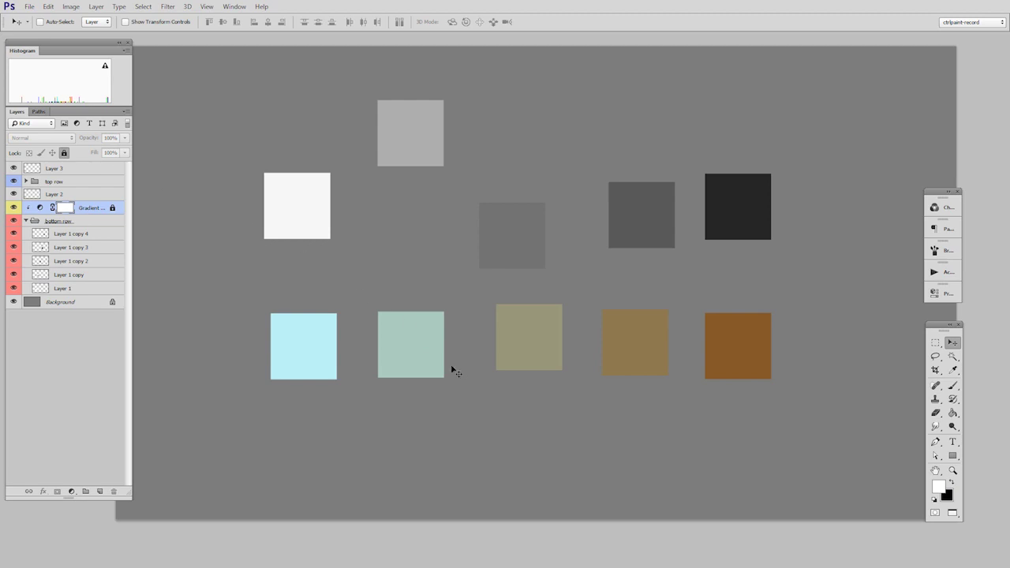
mouse_move(436, 364)
left_mouse_down()
mouse_move(429, 393)
mouse_move(452, 368)
mouse_move(445, 374)
left_mouse_up()
left_click(545, 354, "ctrl")
left_click_drag(545, 355, 544, 366)
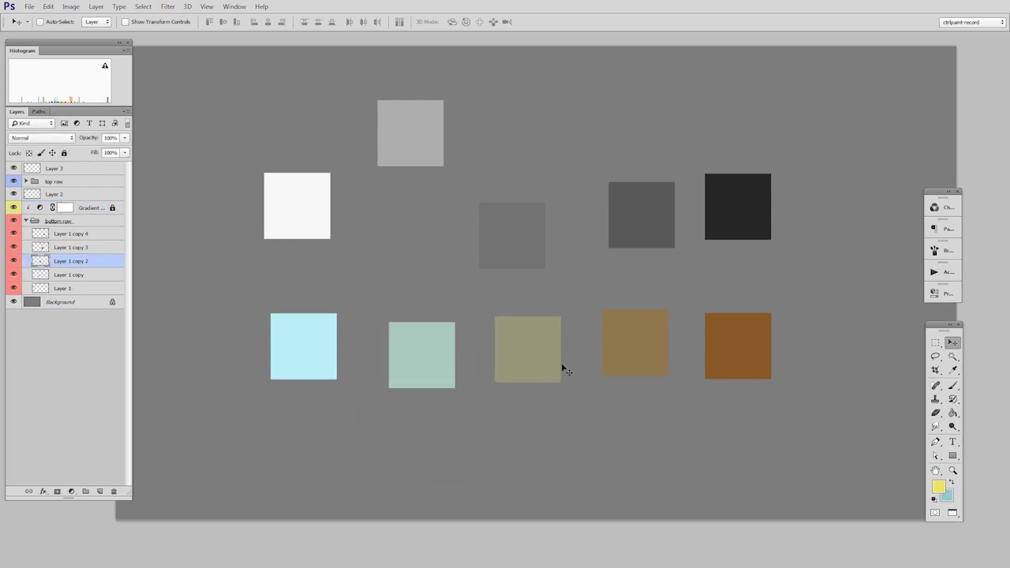
key("ctrl+t")
left_click_drag(561, 316, 552, 379)
key("Return")
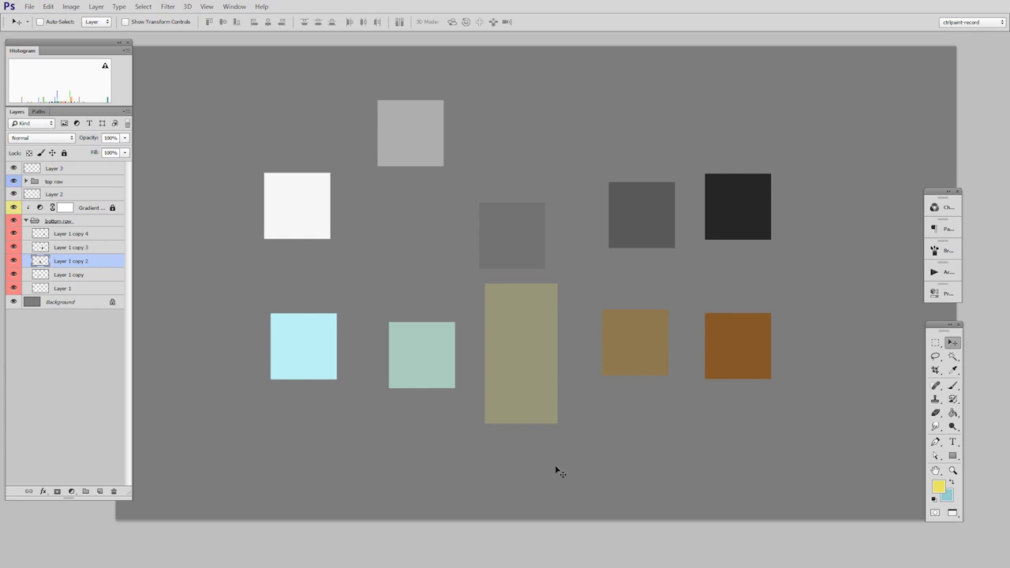
- Move the brown bottom-row square left and enlarge it with Free Transform
left_click(659, 357, "ctrl")
left_click_drag(651, 358, 631, 368)
key("ctrl+t")
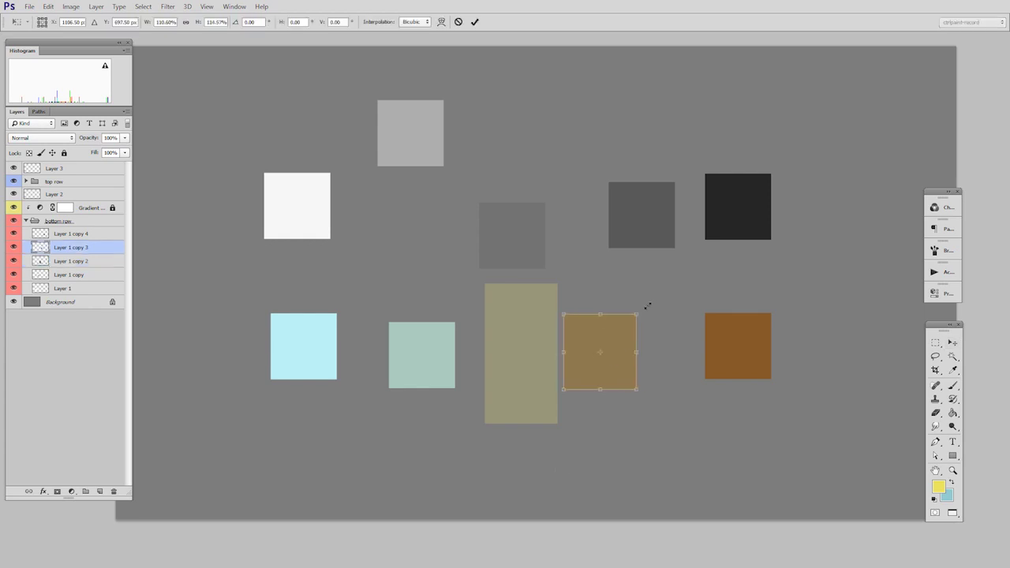
left_click_drag(636, 315, 657, 300)
left_click_drag(634, 347, 658, 352)
key("Return")
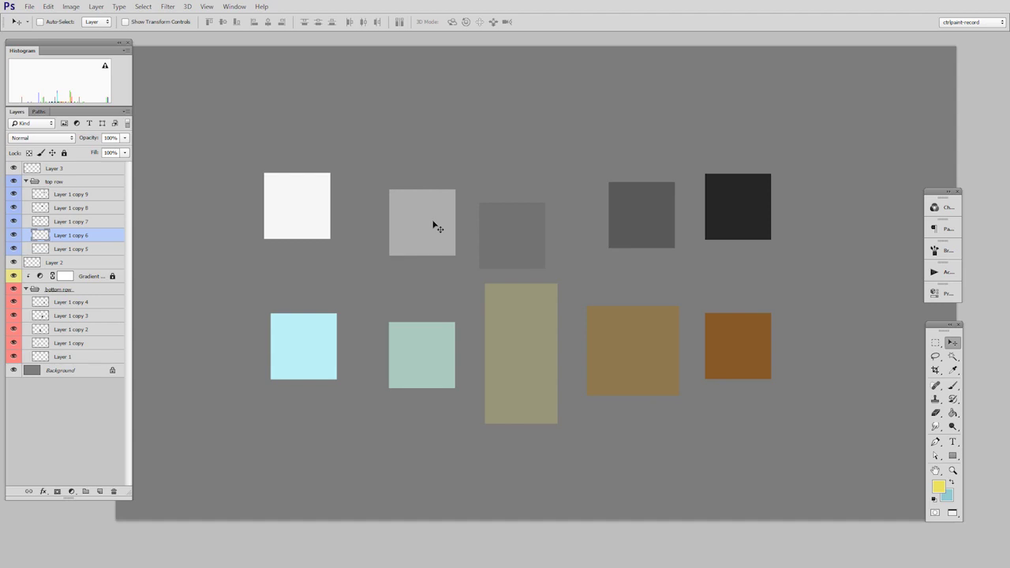
- Reposition the cyan, teal, olive and brown squares, and enlarge the dark brown square
left_click_drag(326, 366, 314, 349)
left_click_drag(442, 369, 433, 357)
left_click_drag(526, 377, 522, 380)
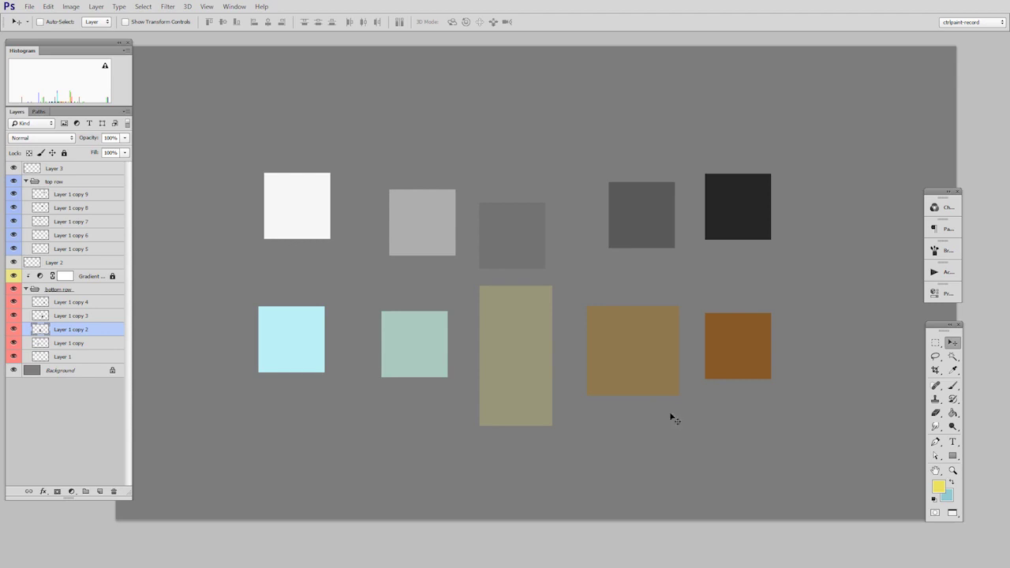
left_click_drag(647, 362, 646, 354)
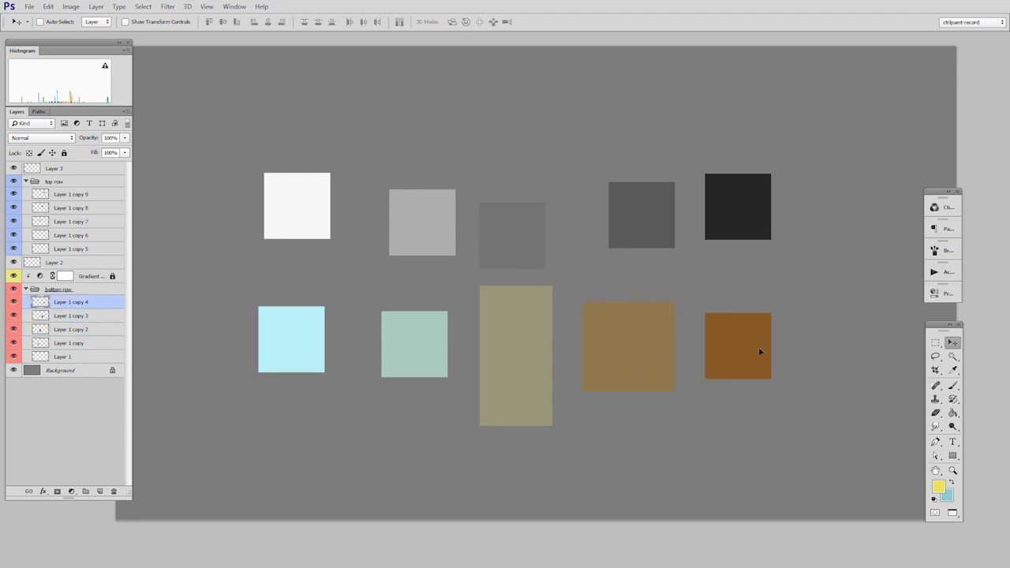
left_click_drag(760, 352, 806, 325)
key("ctrl+t")
left_click_drag(818, 286, 826, 259)
key("Return")
left_click_drag(798, 377, 786, 397)
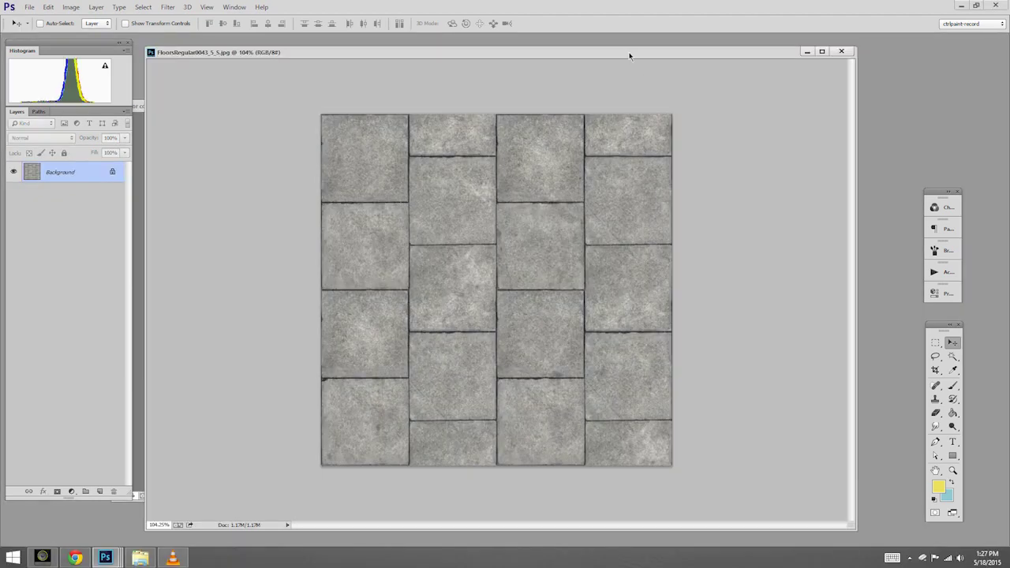
- Copy the stone floor texture into the swatches document and stretch it wider over the squares
left_click_drag(627, 52, 644, 324)
left_click_drag(623, 431, 397, 235)
key("ctrl+t")
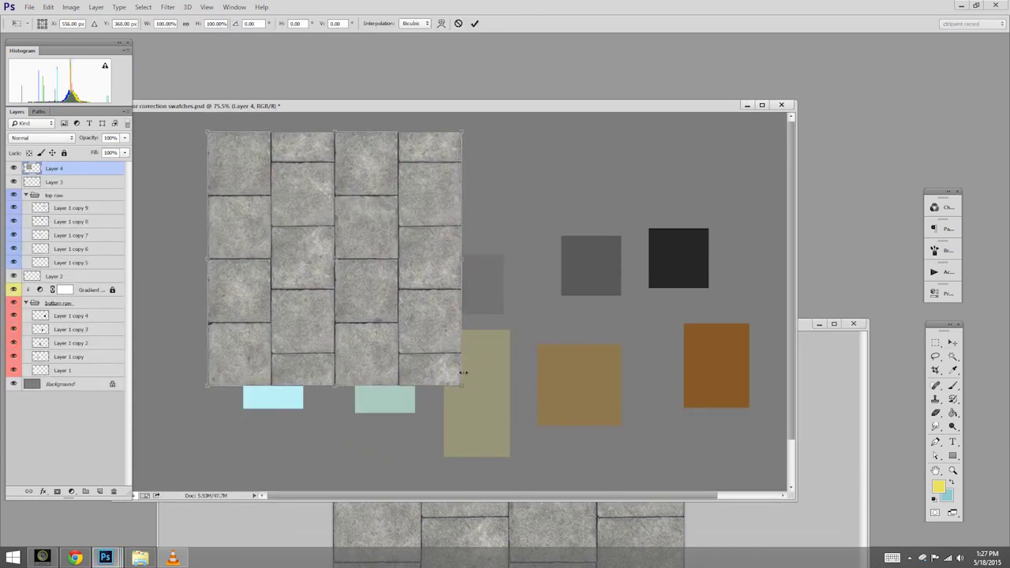
left_click_drag(462, 387, 708, 370)
key("Return")
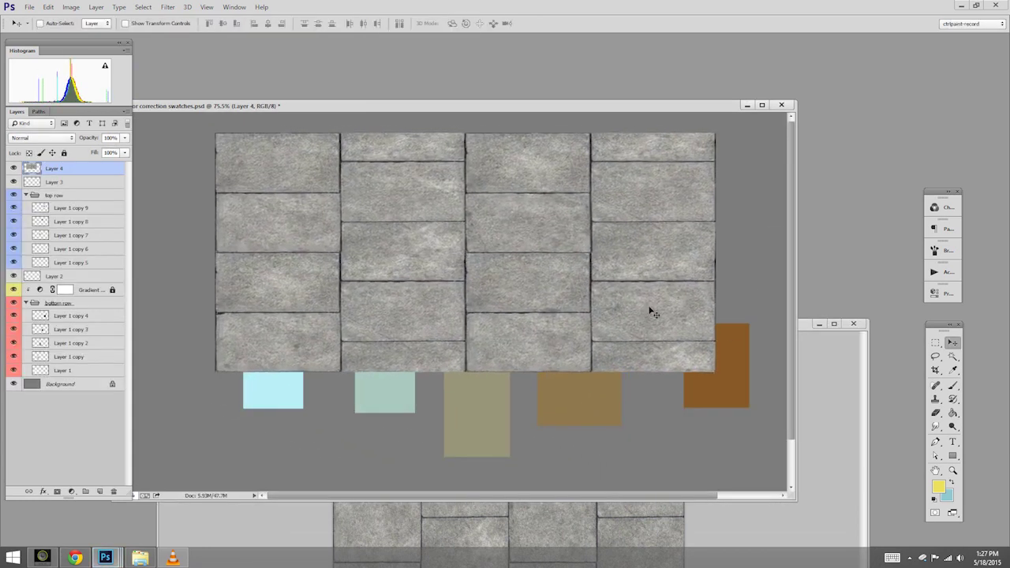
- Set the texture to Overlay, place it above the top row group and clip it there
left_click(35, 139)
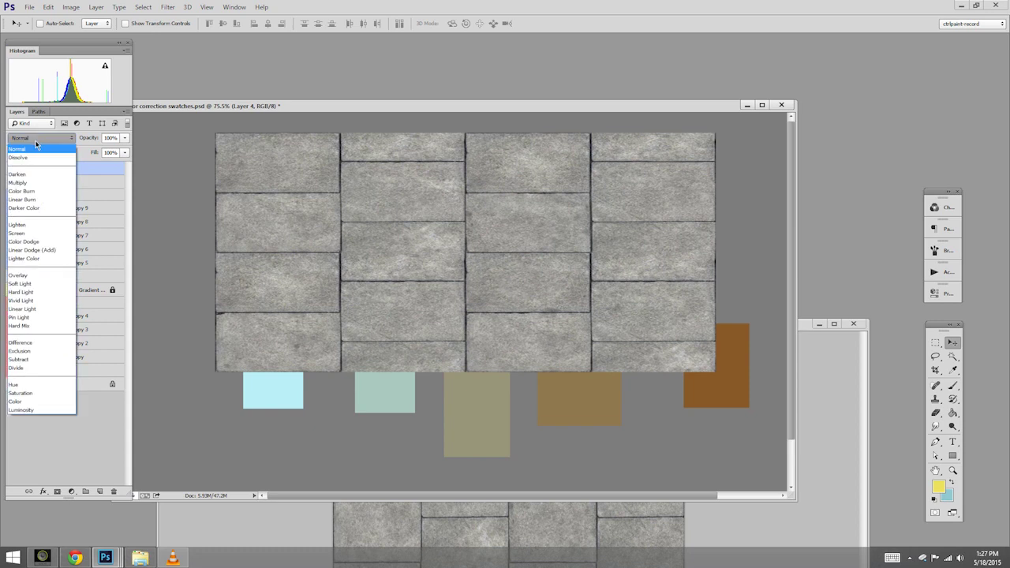
left_click(38, 276)
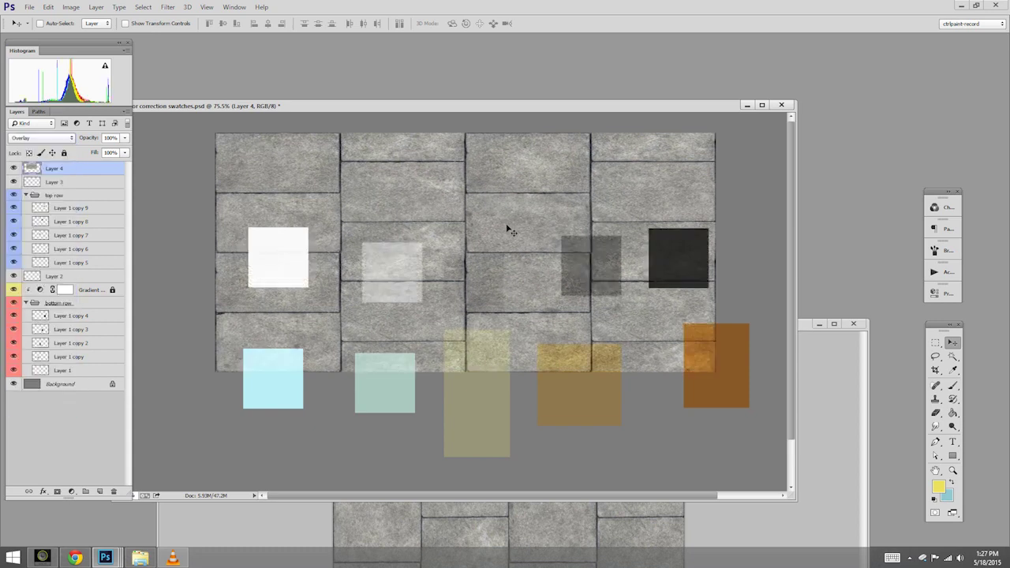
left_click_drag(555, 307, 551, 313)
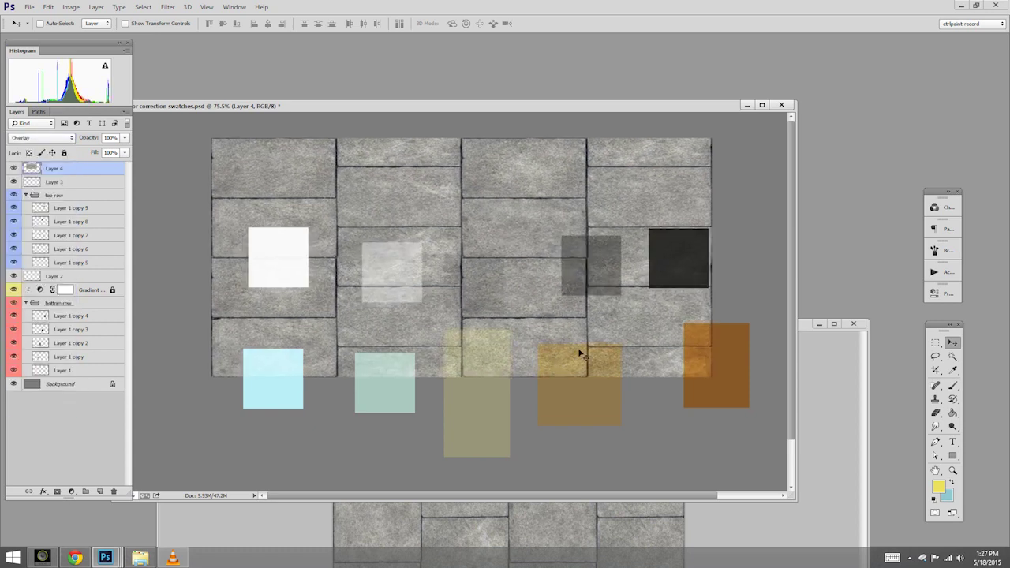
left_click_drag(87, 171, 71, 188)
left_click(68, 196, "alt")
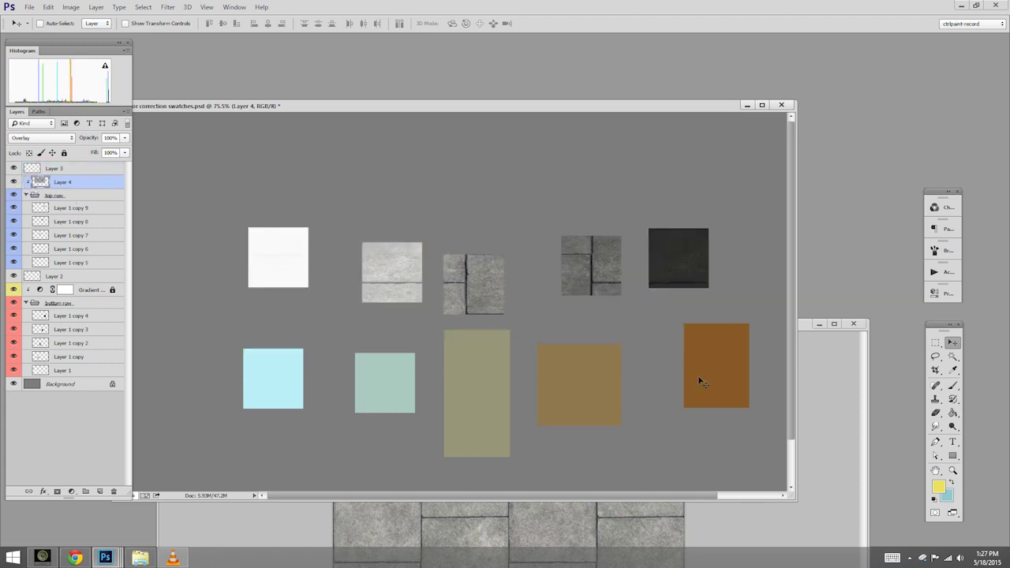
left_click(71, 207)
- Nudge the black square and stretch the middle top-row square into a tall rectangle
left_click_drag(600, 340, 602, 335)
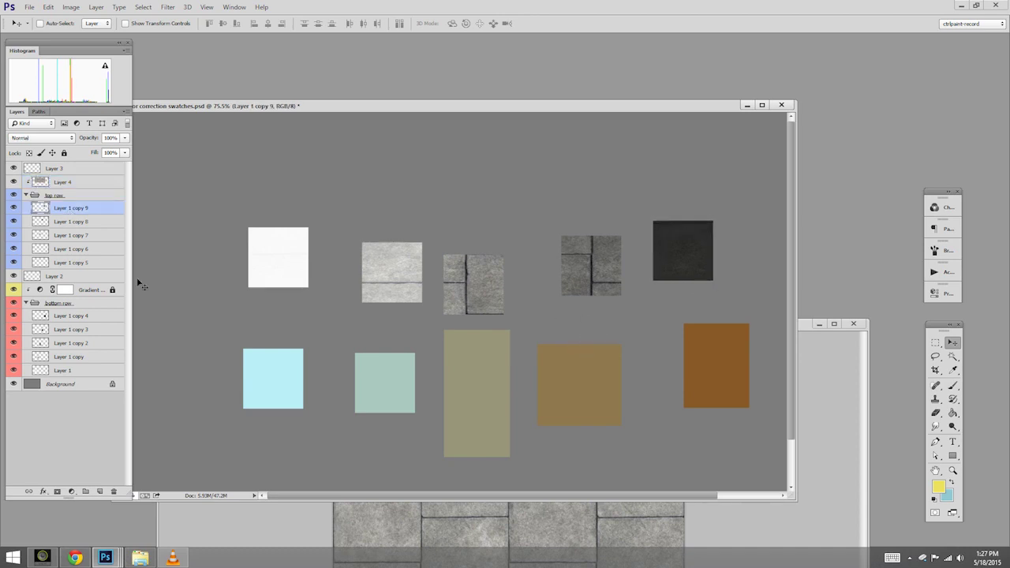
left_click(75, 235)
left_click_drag(576, 395, 498, 286)
scroll(584, 347, "up", 2)
key("ctrl+t")
left_click_drag(500, 181, 484, 242)
key("Return")
- Open Levels on the stone texture layer and darken its midtones
left_click(263, 263, "ctrl")
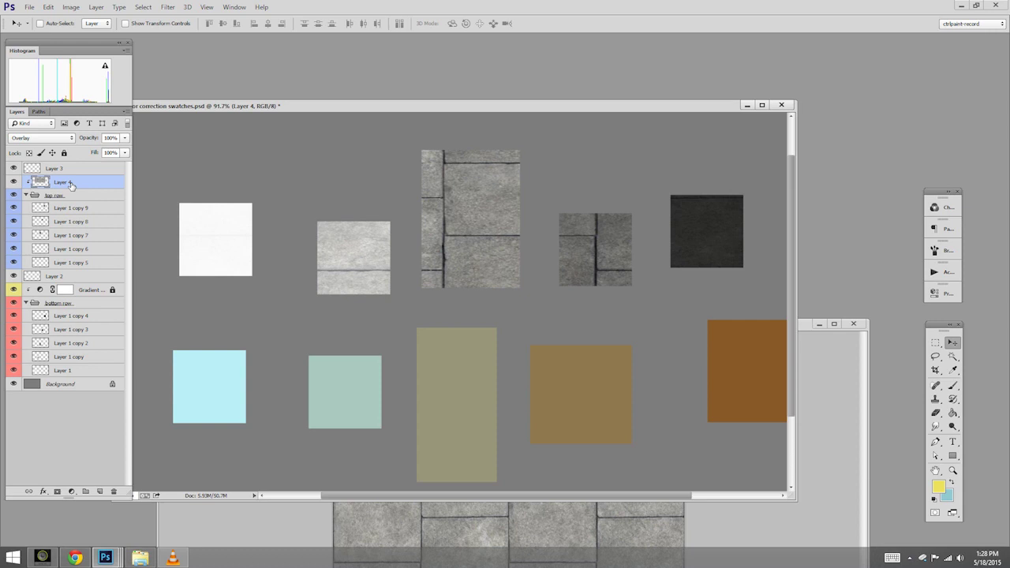
key("ctrl+l")
left_click_drag(788, 171, 850, 171)
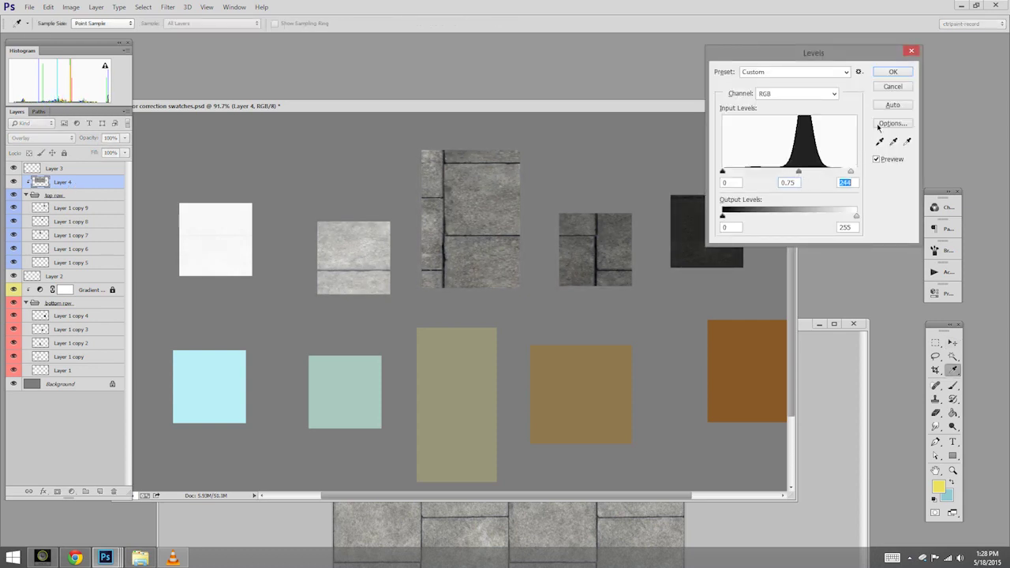
- Apply the Levels change and reposition the dark grey fourth top-row square
left_click(892, 71)
left_click(82, 222)
mouse_move(360, 299)
left_mouse_down()
mouse_move(338, 307)
mouse_move(360, 289)
left_mouse_up()
key("ctrl+0")
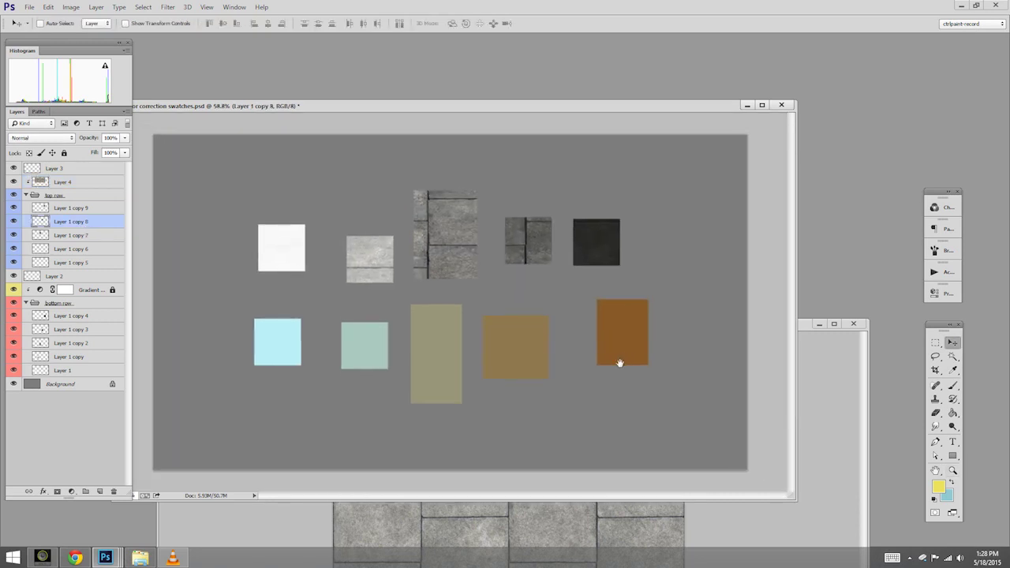